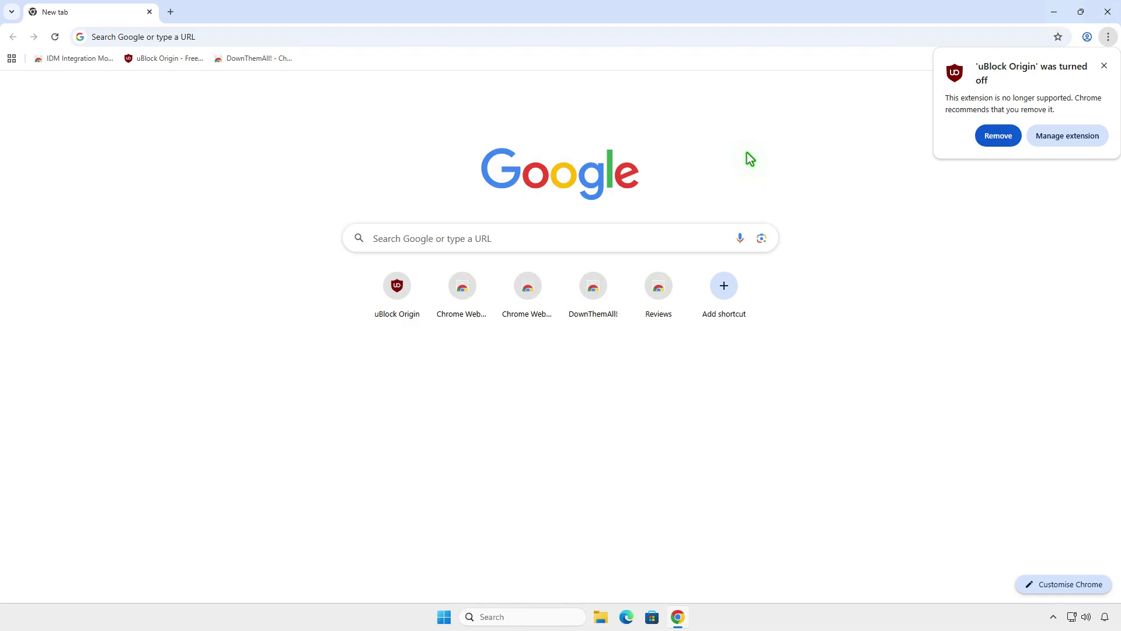
Step: Open uBlock Origin's extension management, then check the Chrome version (140.0.7339.81) on the About page
left_click(1053, 139)
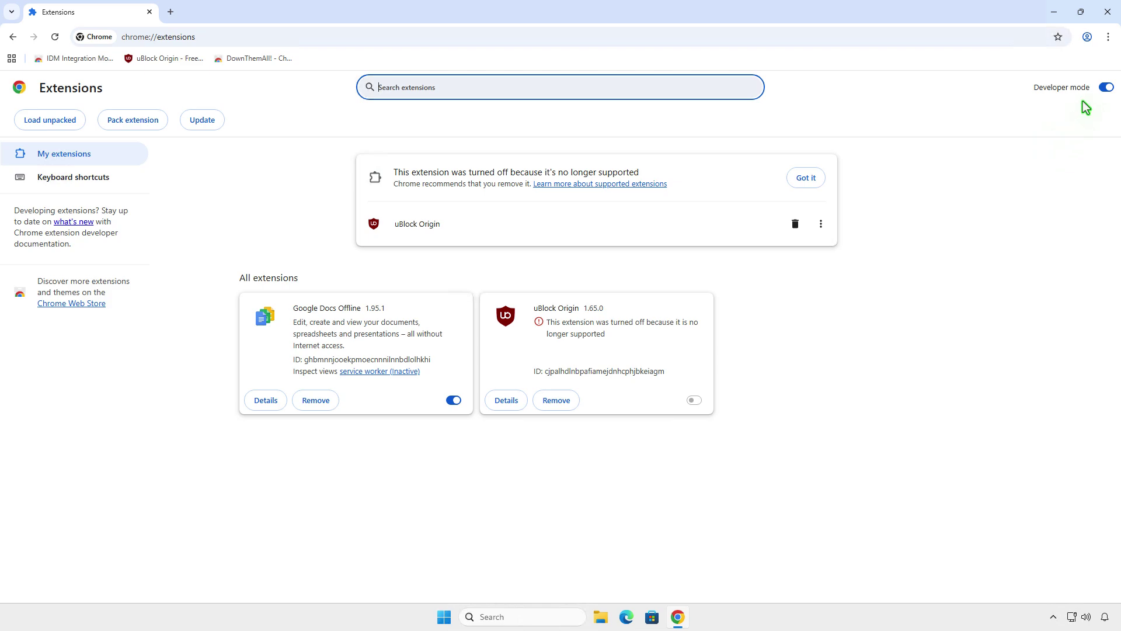
left_click(1108, 38)
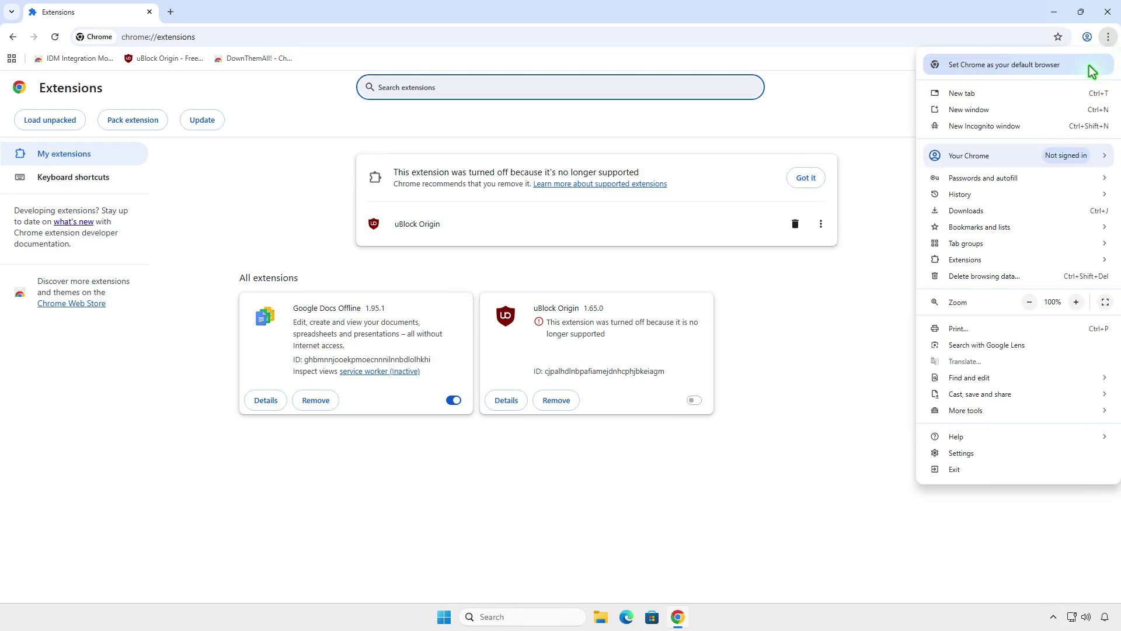
mouse_move(999, 444)
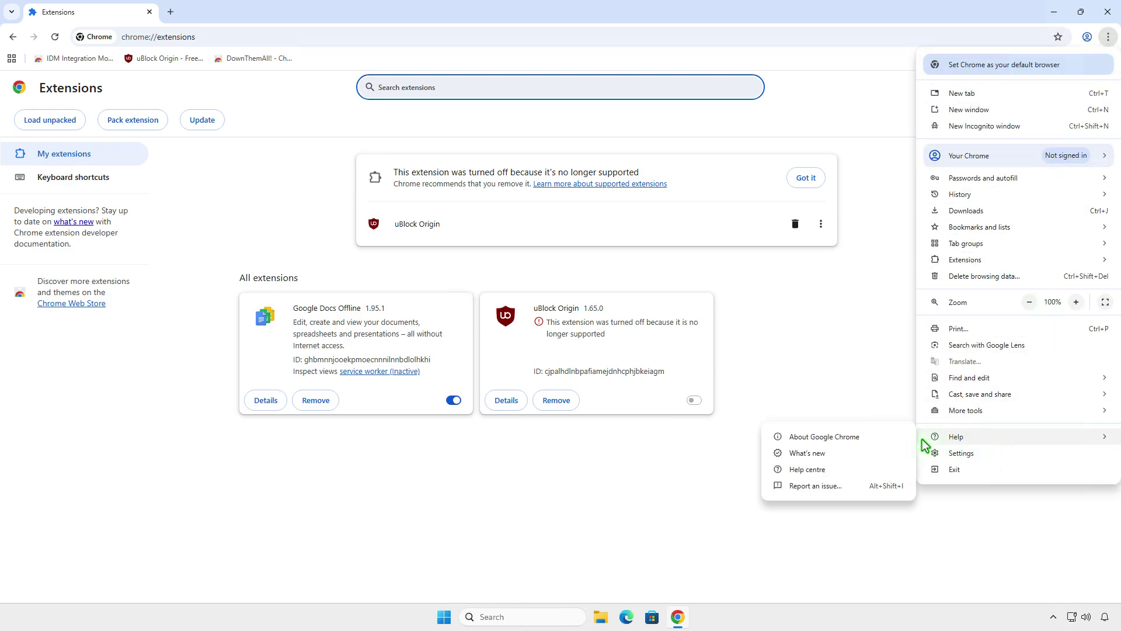
left_click(902, 440)
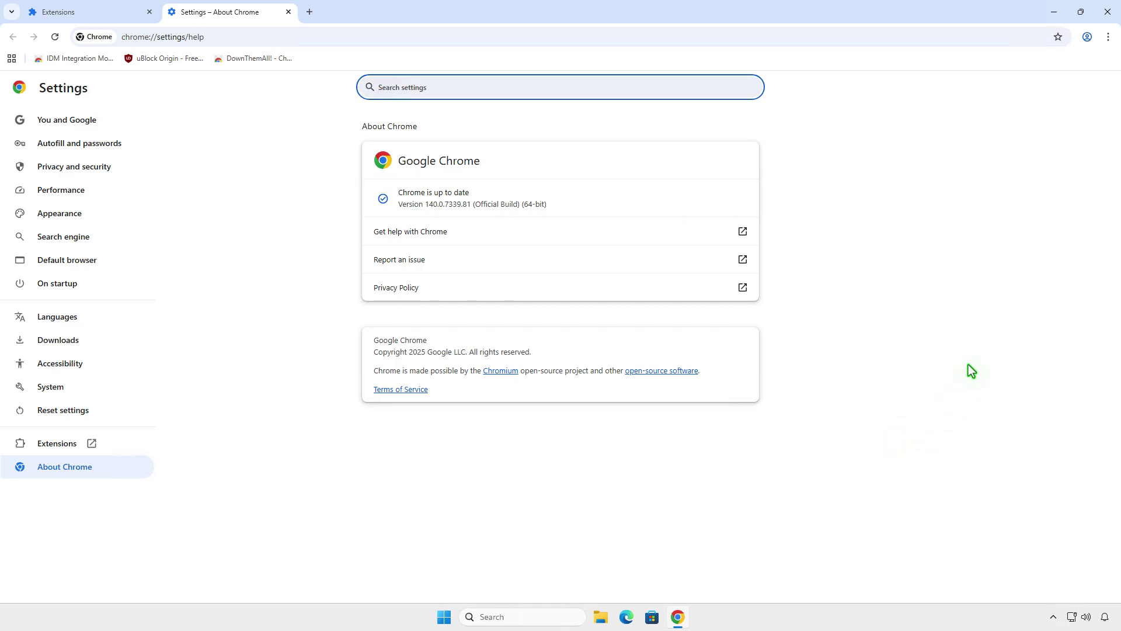
Step: Close Chrome and open the Google Chrome shortcut's file location via a Windows search for 'chrome'
left_click(1108, 12)
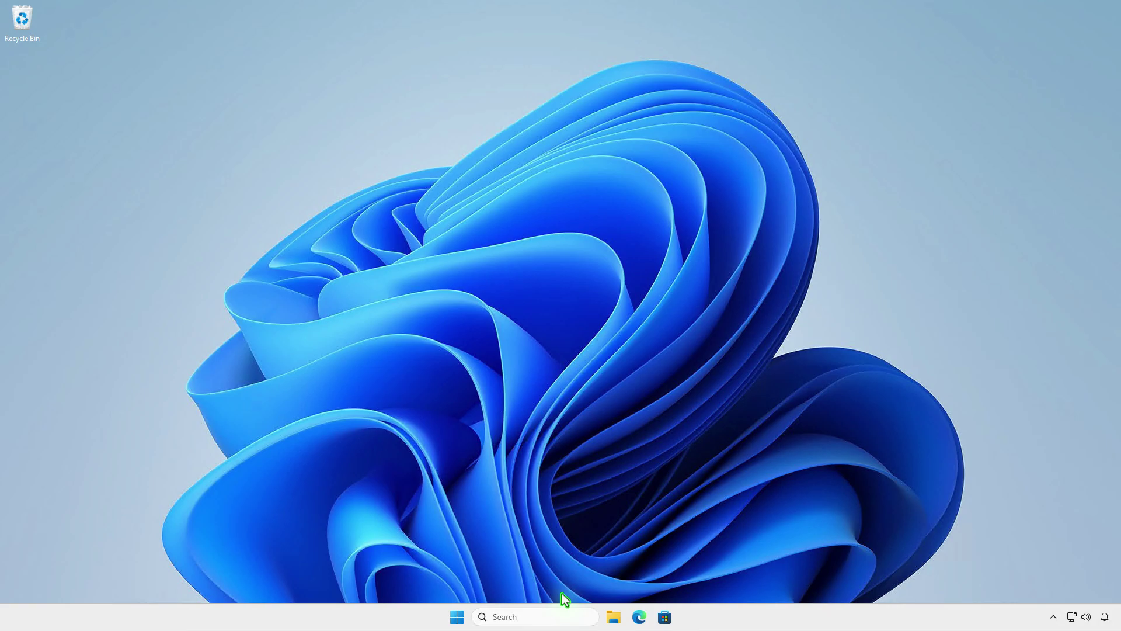
left_click(547, 618)
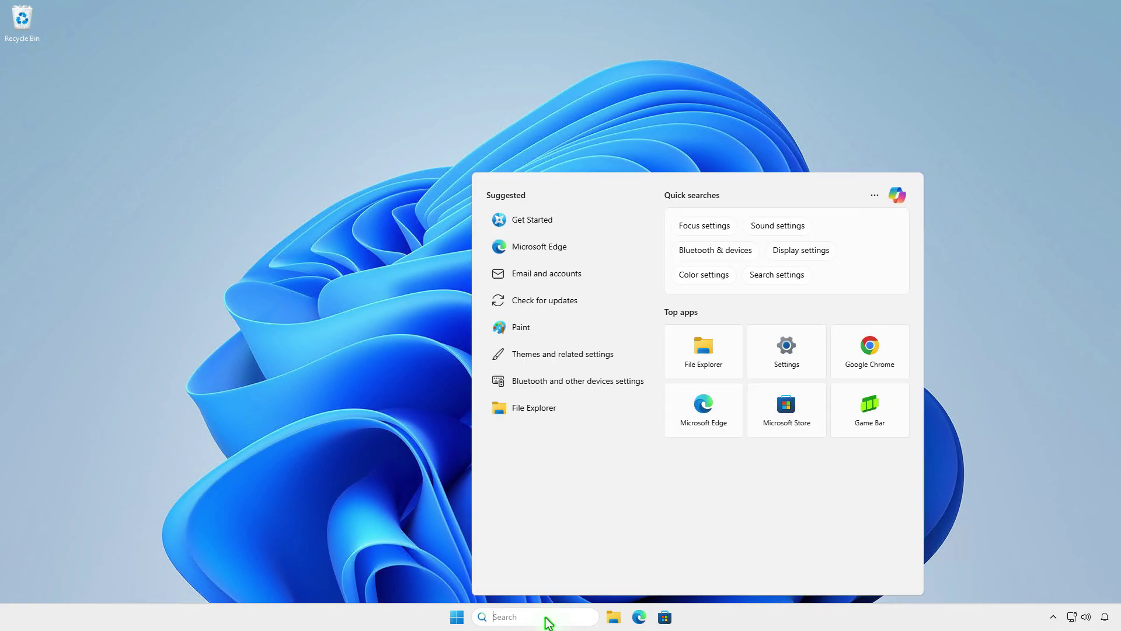
type("chrome")
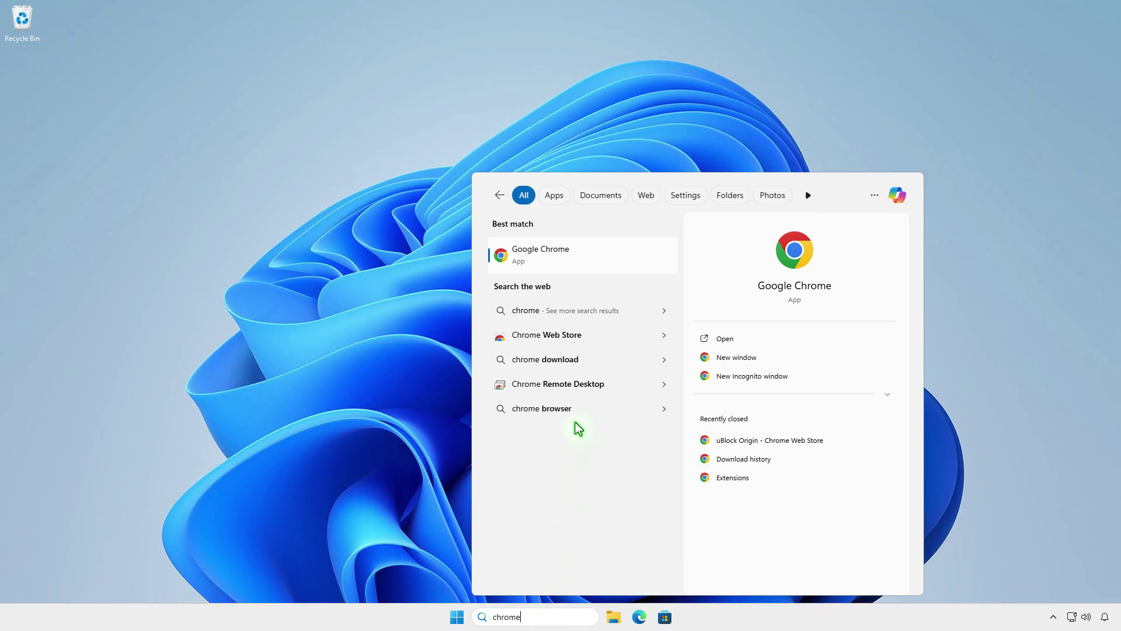
right_click(593, 268)
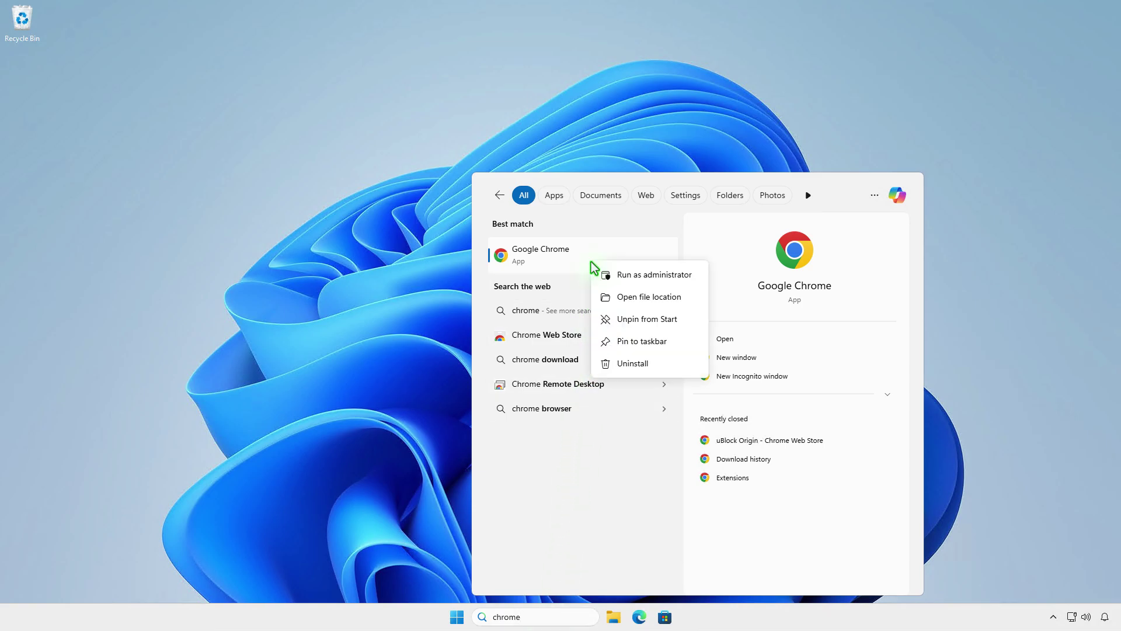
left_click(688, 301)
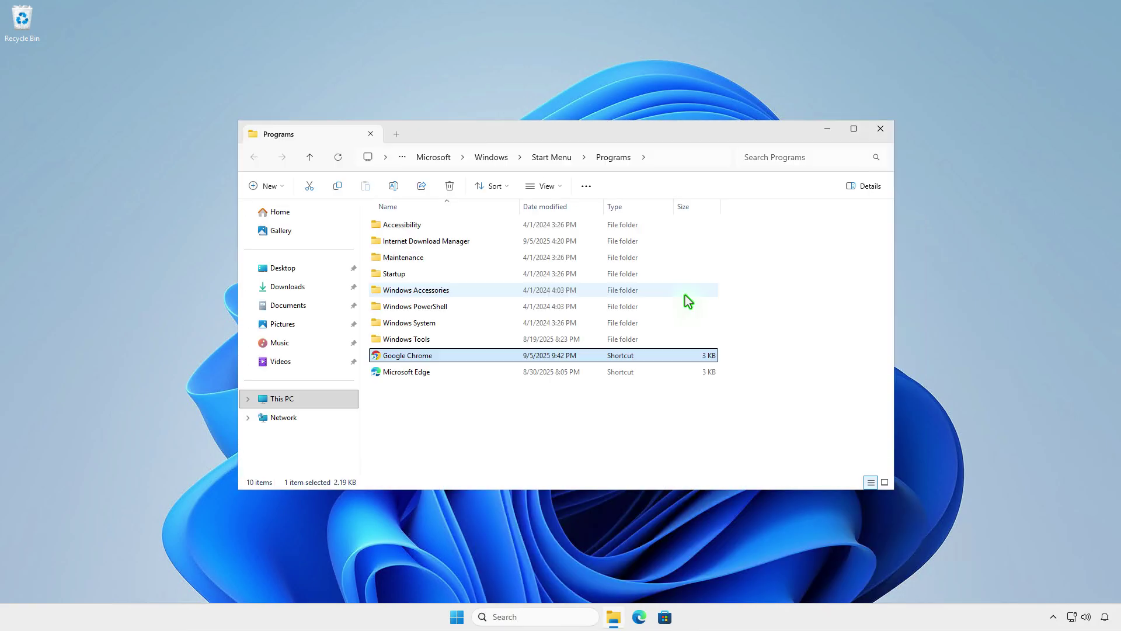
Step: Append --disable-features=ExtensionManifestV2Unsupported,ExtensionManifestV2Disabled to the Chrome shortcut's Target and save with administrator permission
right_click(517, 355)
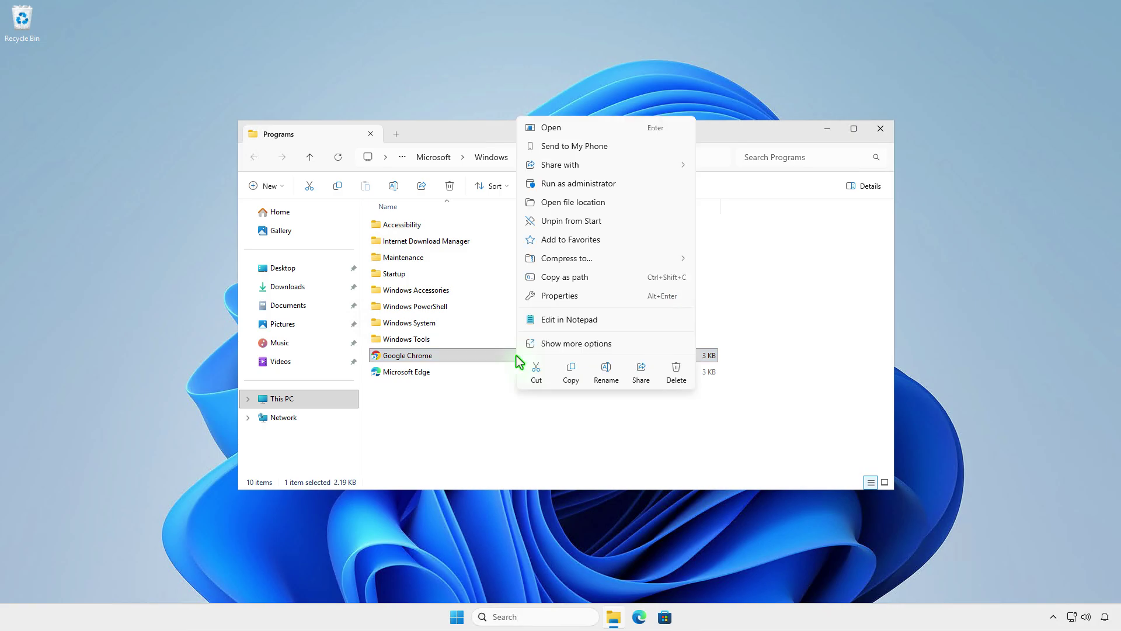
left_click(586, 299)
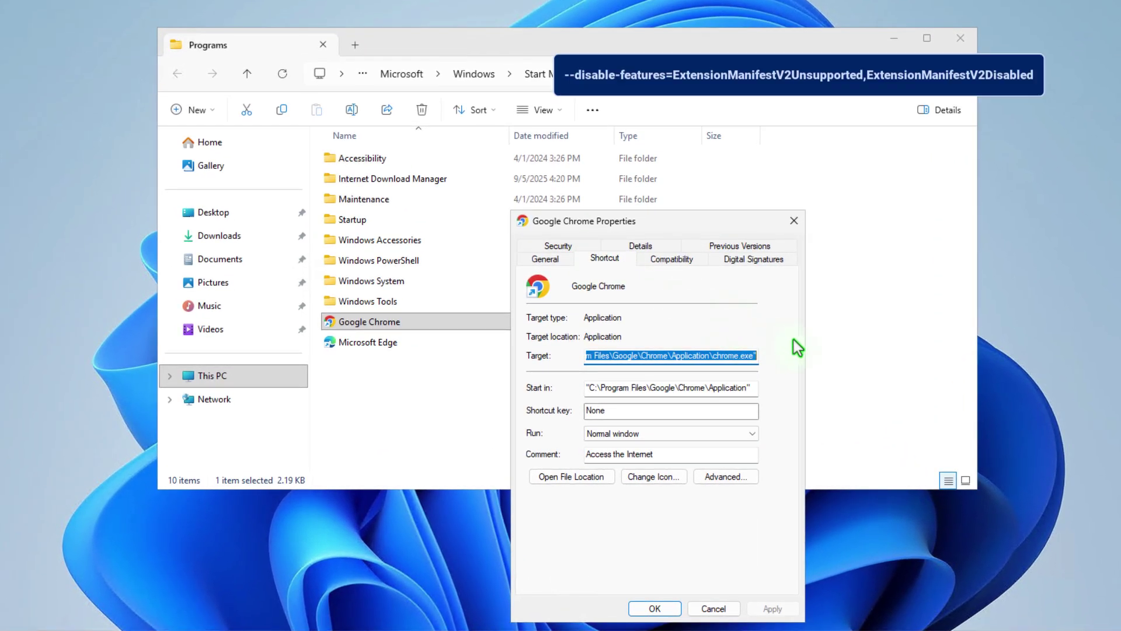
key("End")
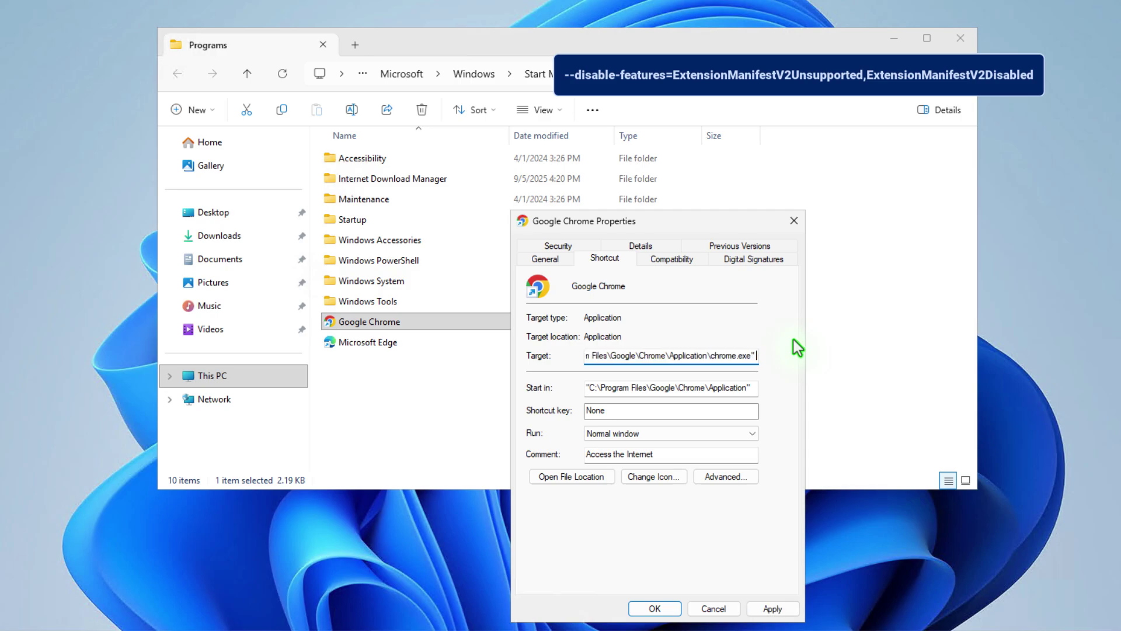
type("--disable-features=ExtensionManifestV2Unsupported,ExtensionManifestV2Disabled")
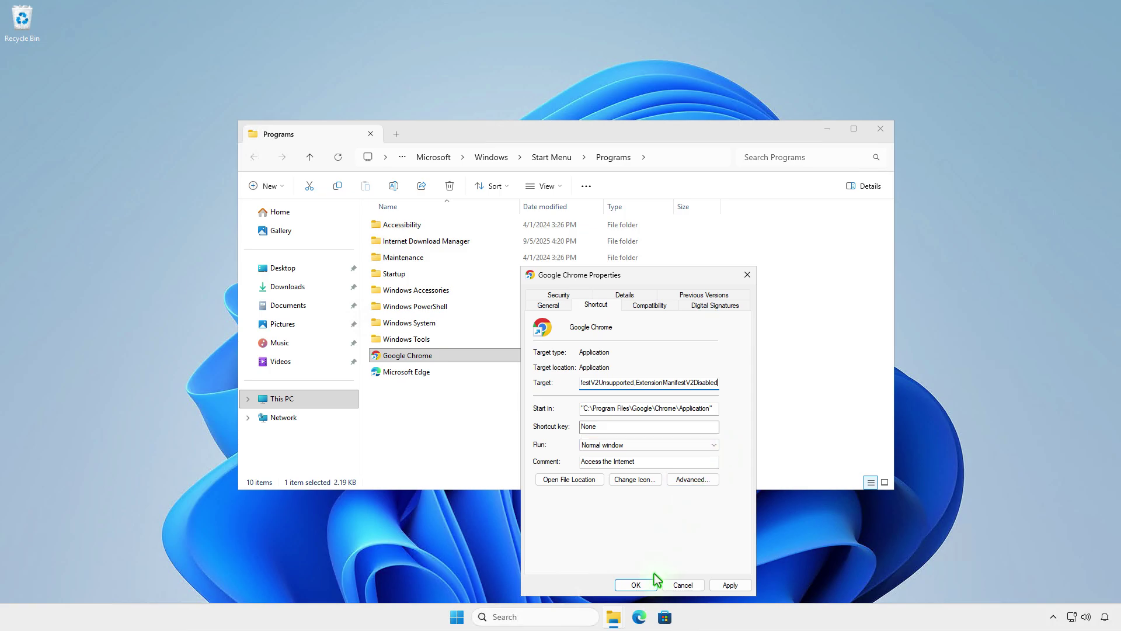
left_click(636, 585)
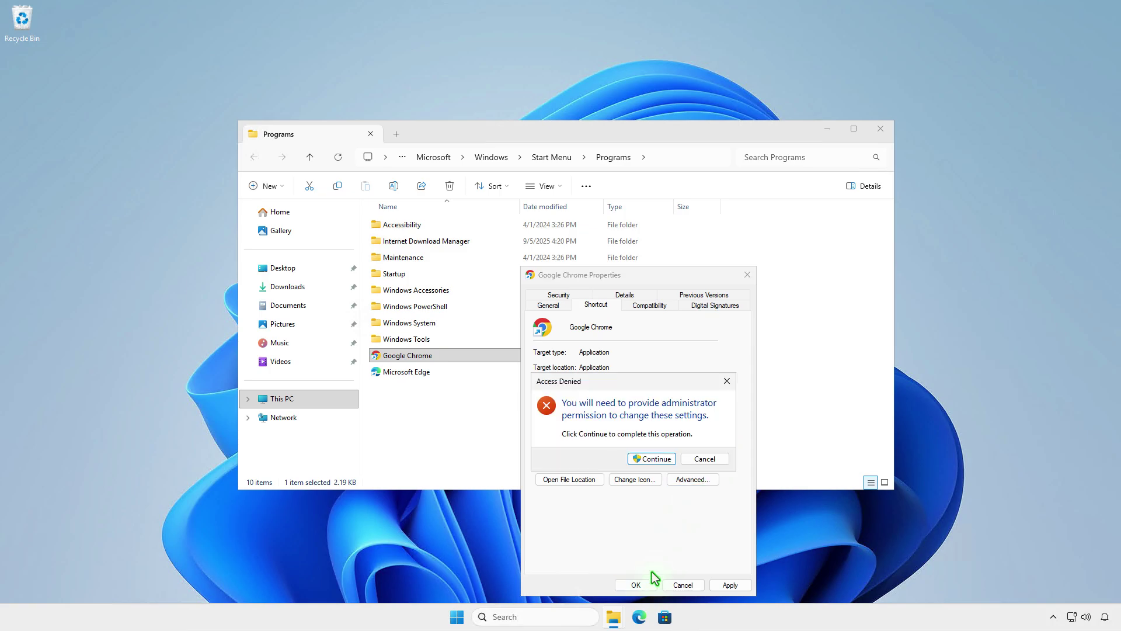
left_click(653, 459)
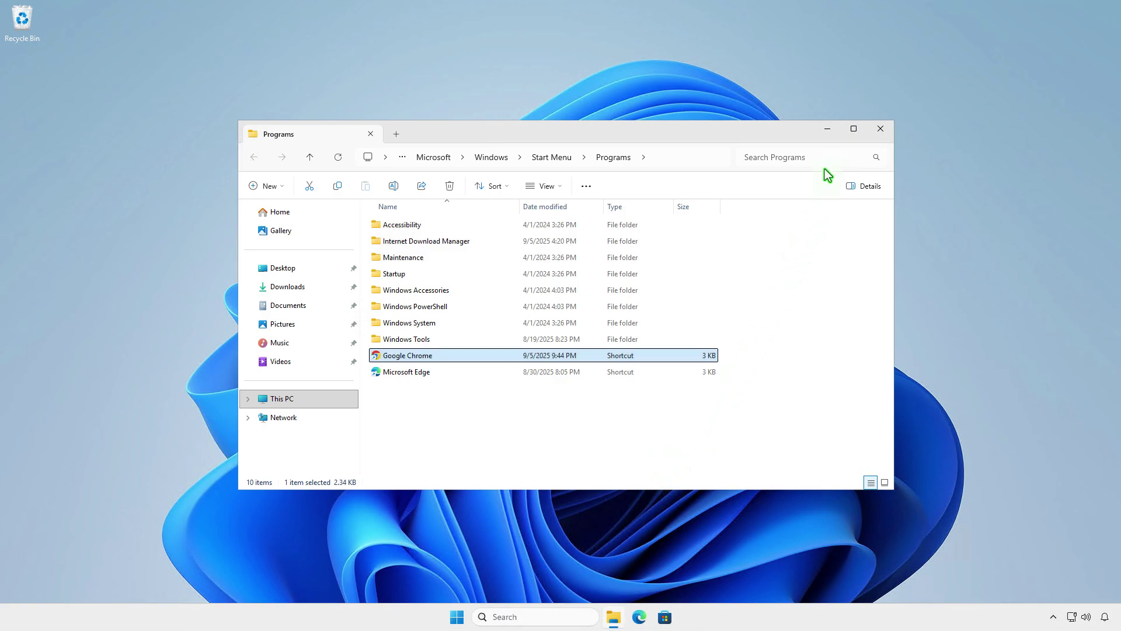
left_click(828, 139)
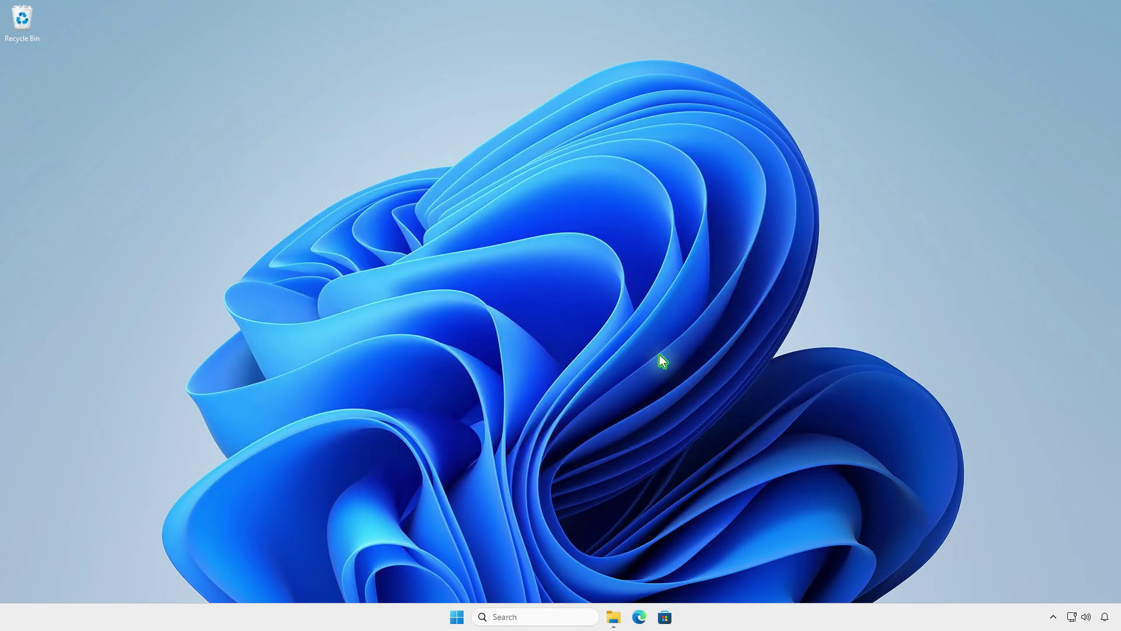
Step: Relaunch Chrome from the Start menu and go to the Manage extensions page
left_click(456, 617)
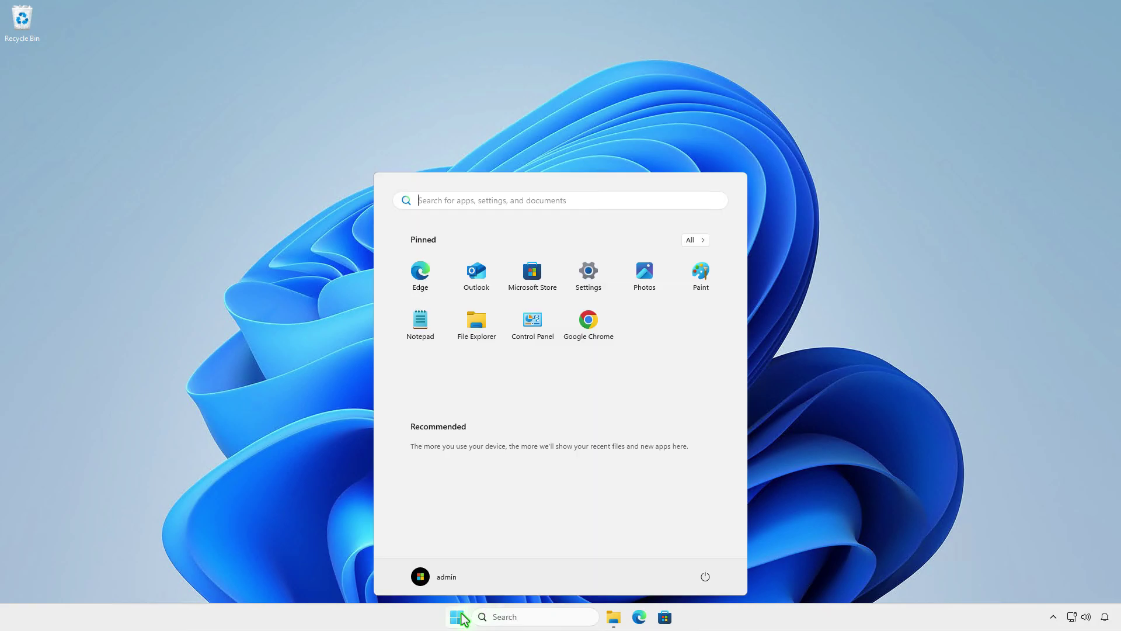
left_click(600, 313)
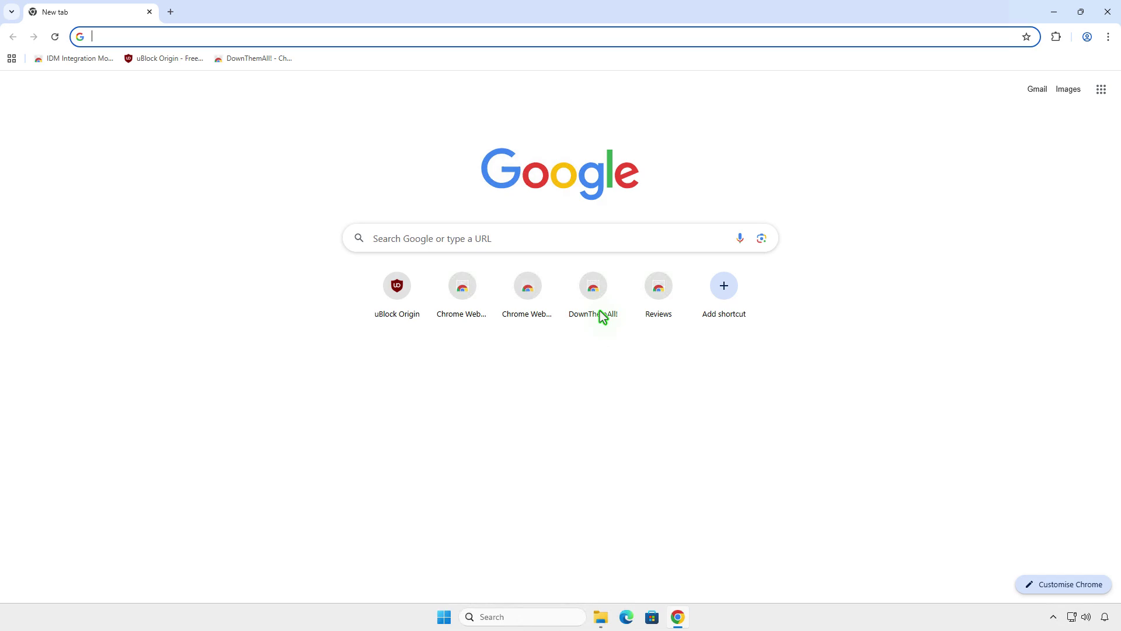
left_click(1057, 40)
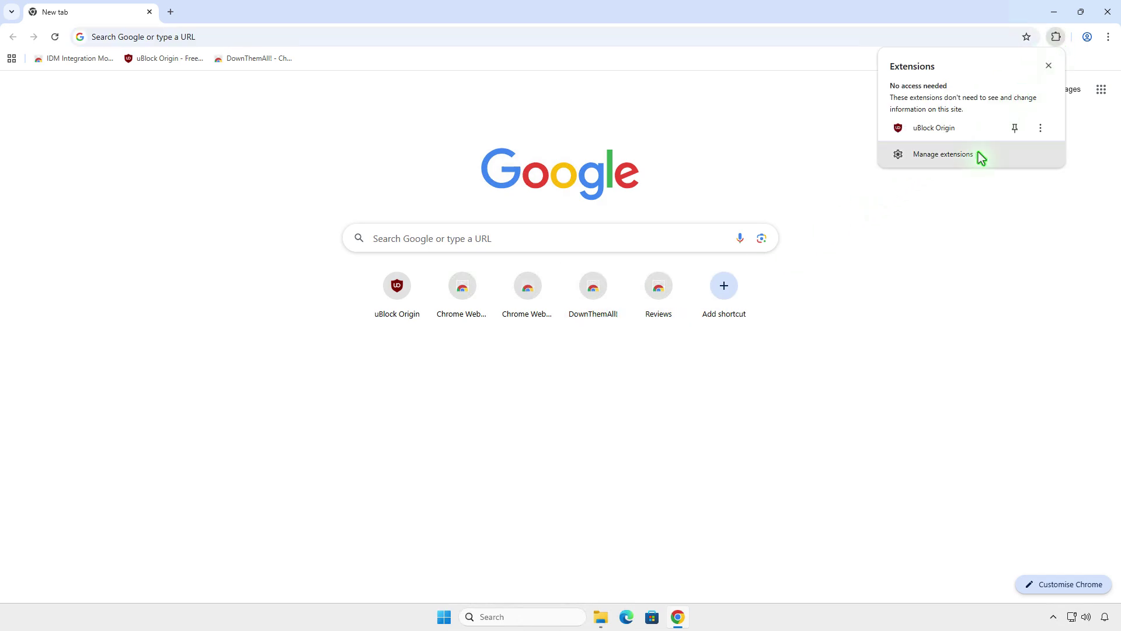
left_click(943, 154)
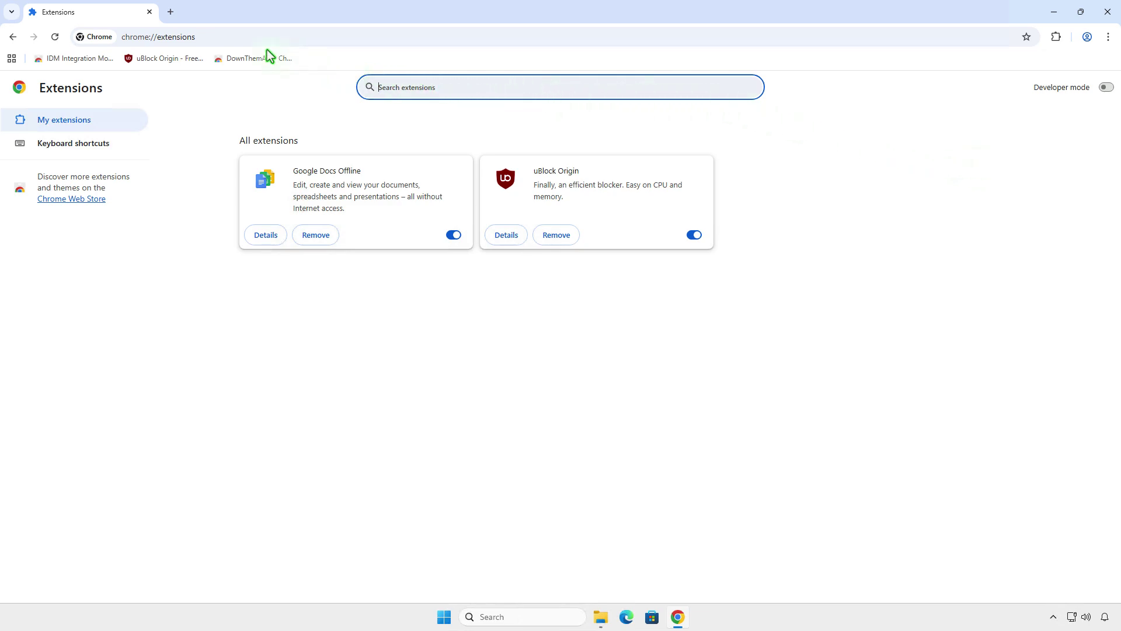
Step: Install DownThemAll! from the Chrome Web Store, close its welcome tab, and return to Extensions
left_click(172, 12)
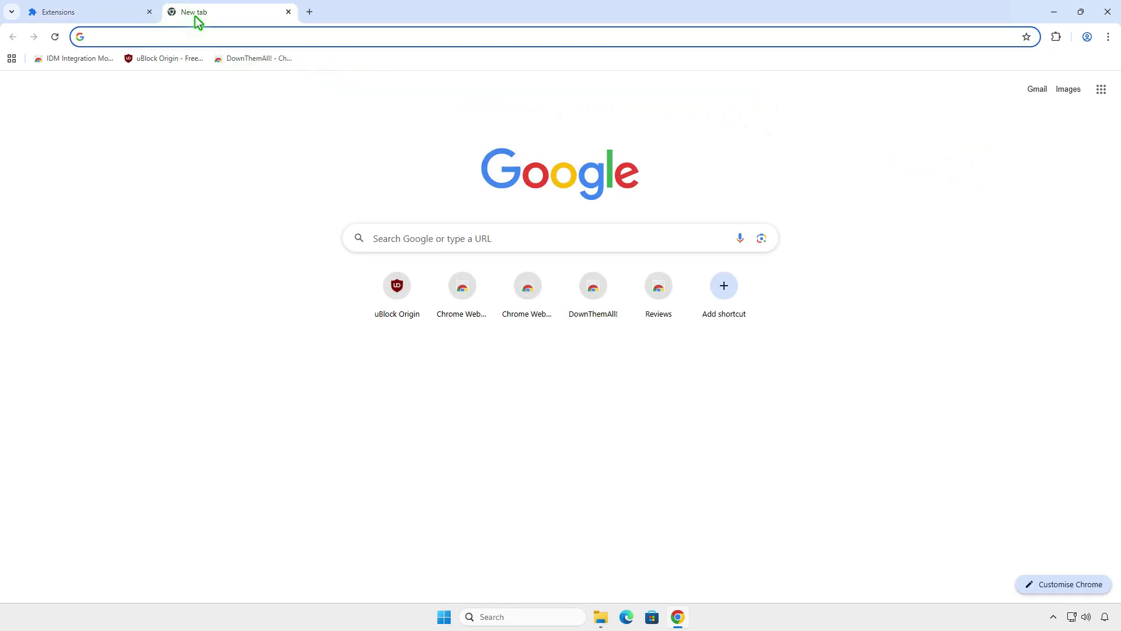
left_click(267, 61)
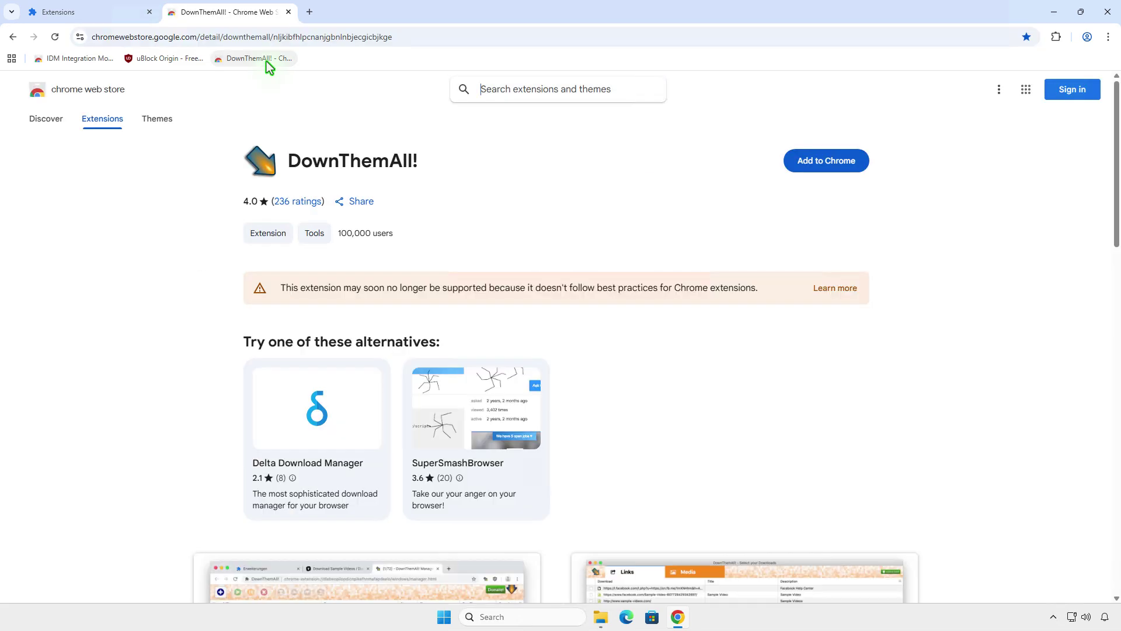
left_click(809, 165)
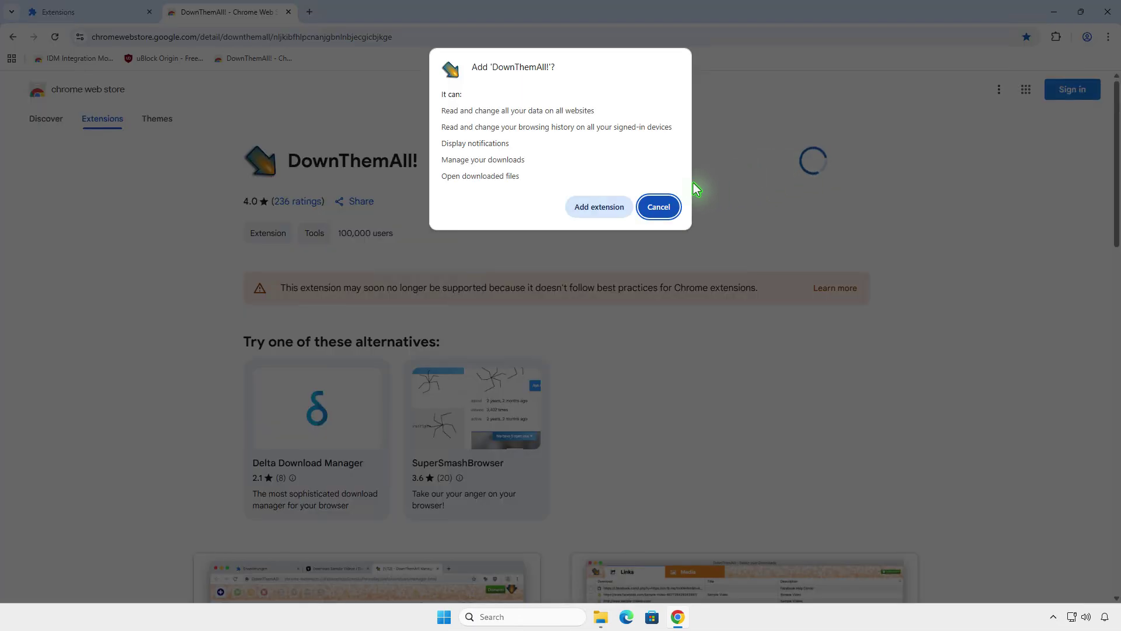
left_click(618, 208)
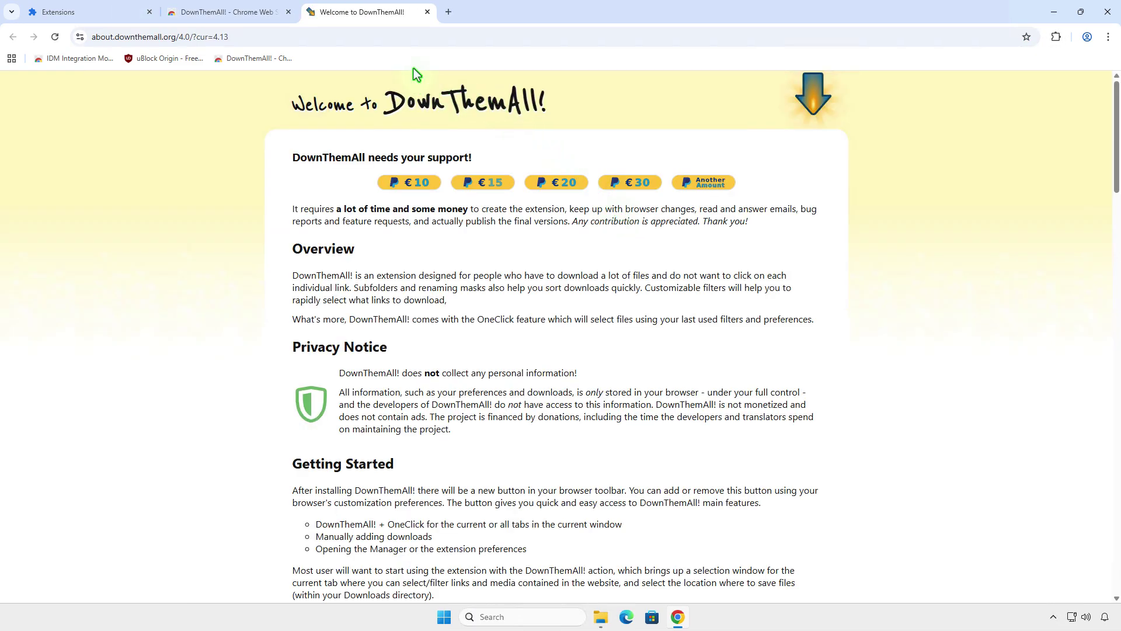
left_click(422, 12)
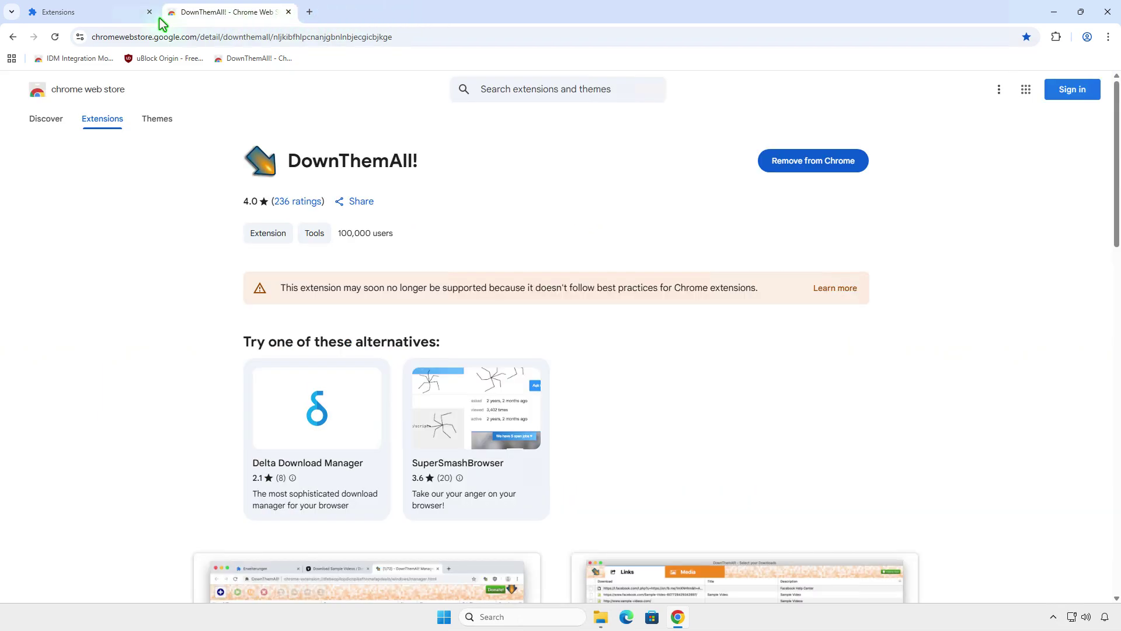
left_click(104, 17)
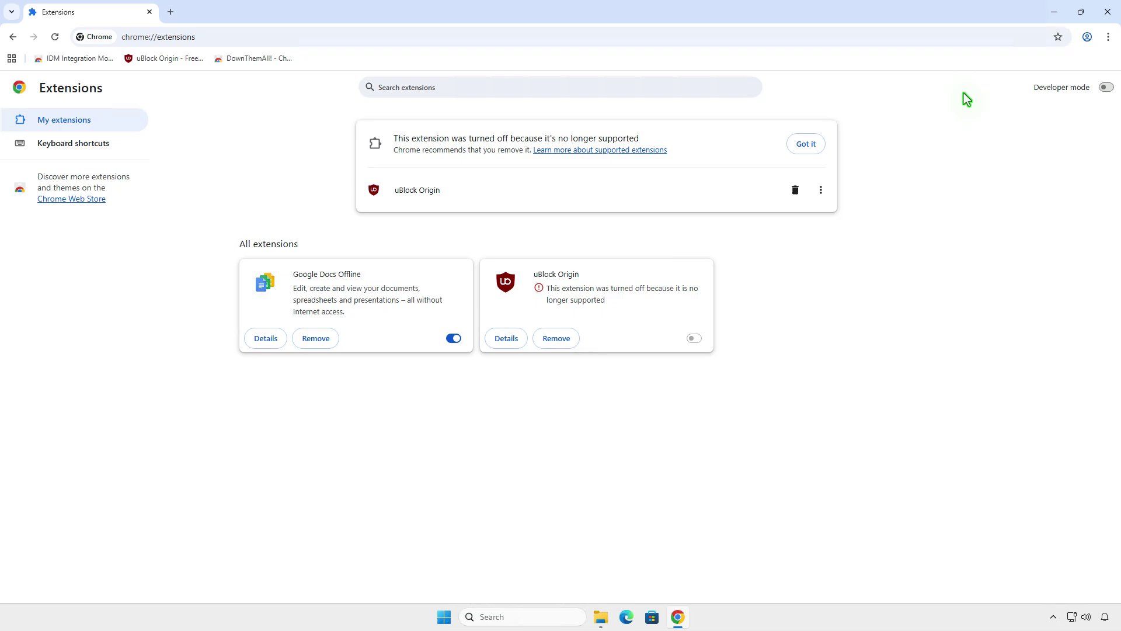
Step: Bring up About Google Chrome again to confirm version 140.0.7339.81 is up to date
left_click(1108, 37)
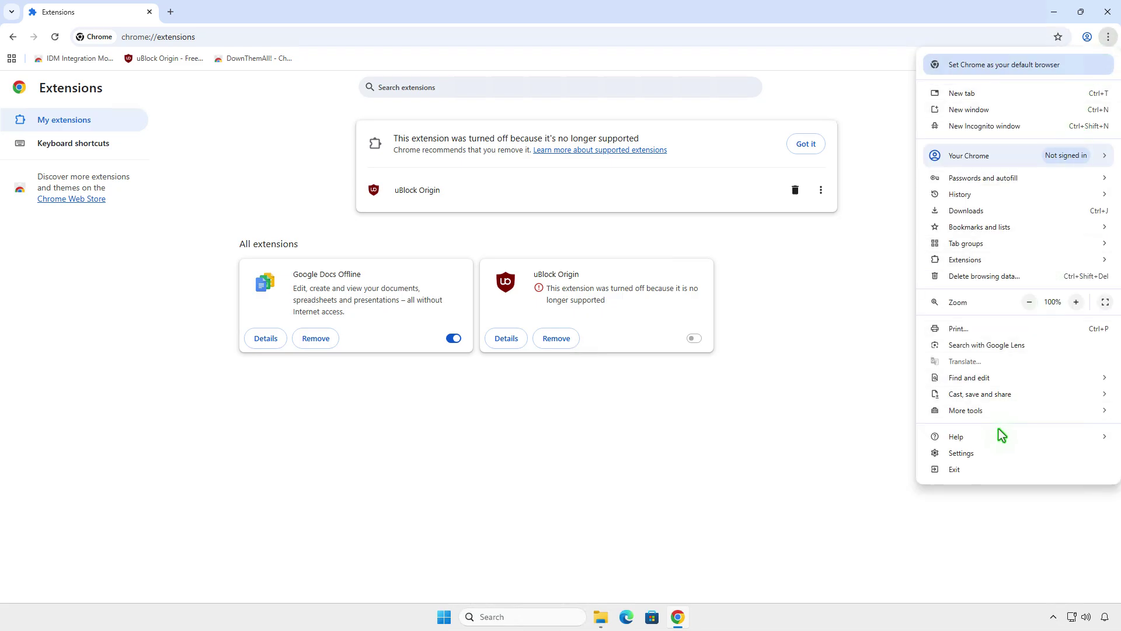
mouse_move(996, 439)
left_click(868, 440)
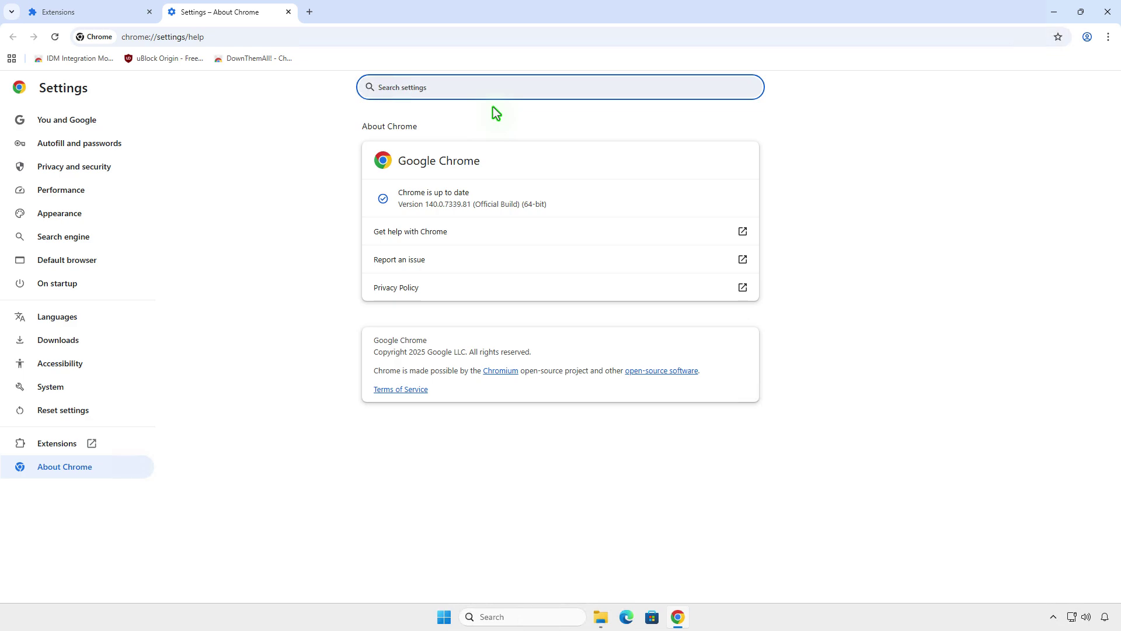
Step: Go to chrome://flags, search 'm1', and enable the Temporarily unexpire M138 and M139 flags
left_click(314, 12)
type("chrome://flags")
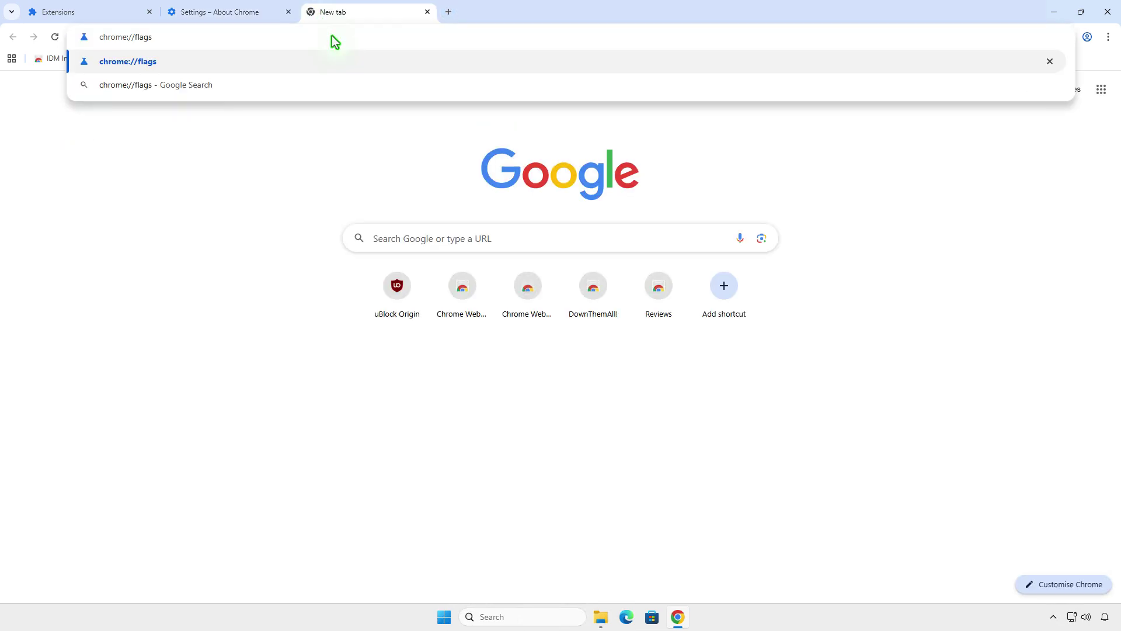
left_click(343, 58)
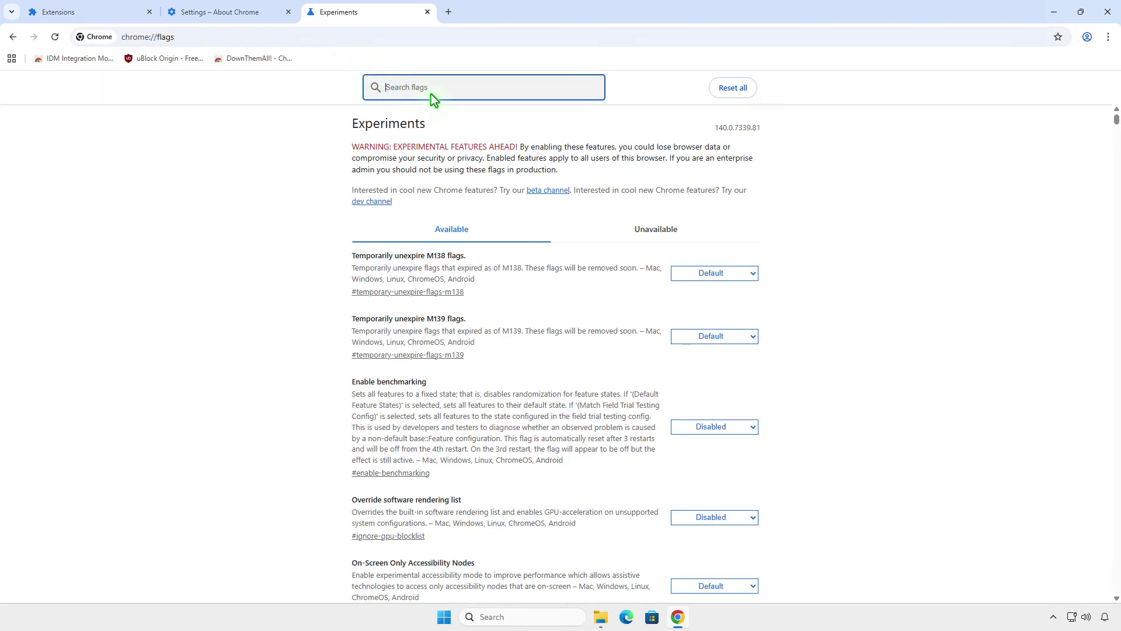
type("m1")
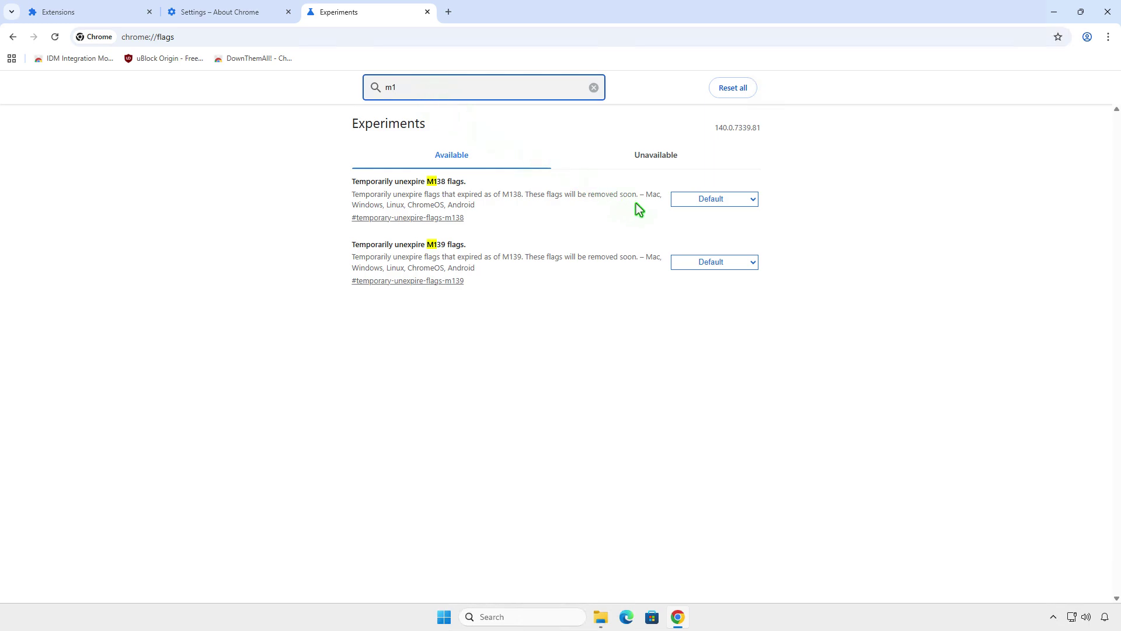
left_click(700, 205)
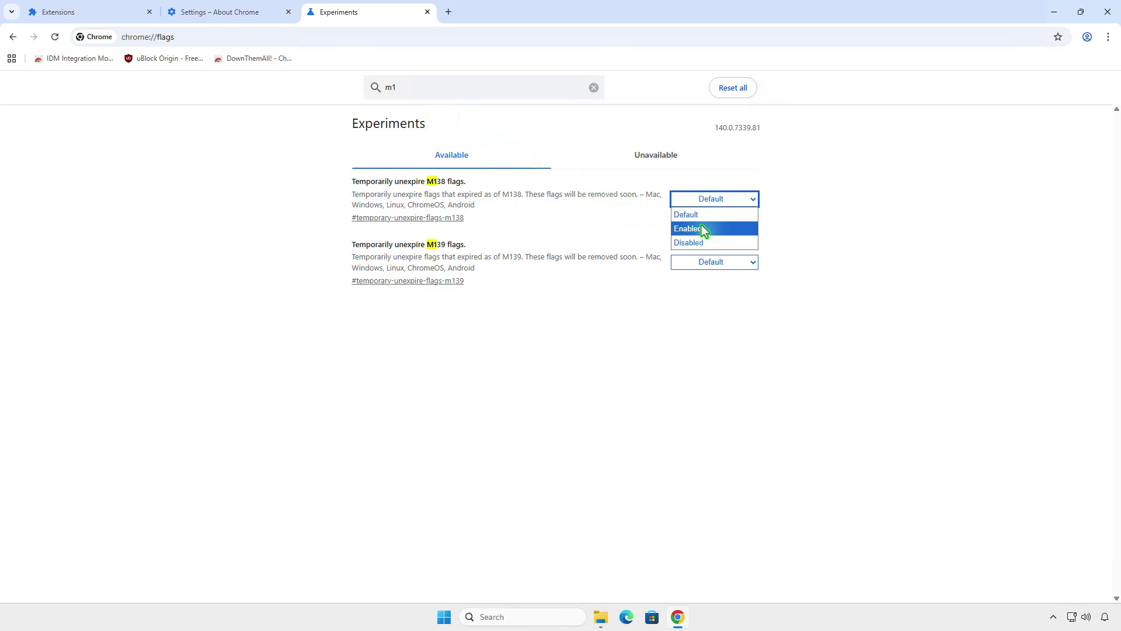
left_click(704, 229)
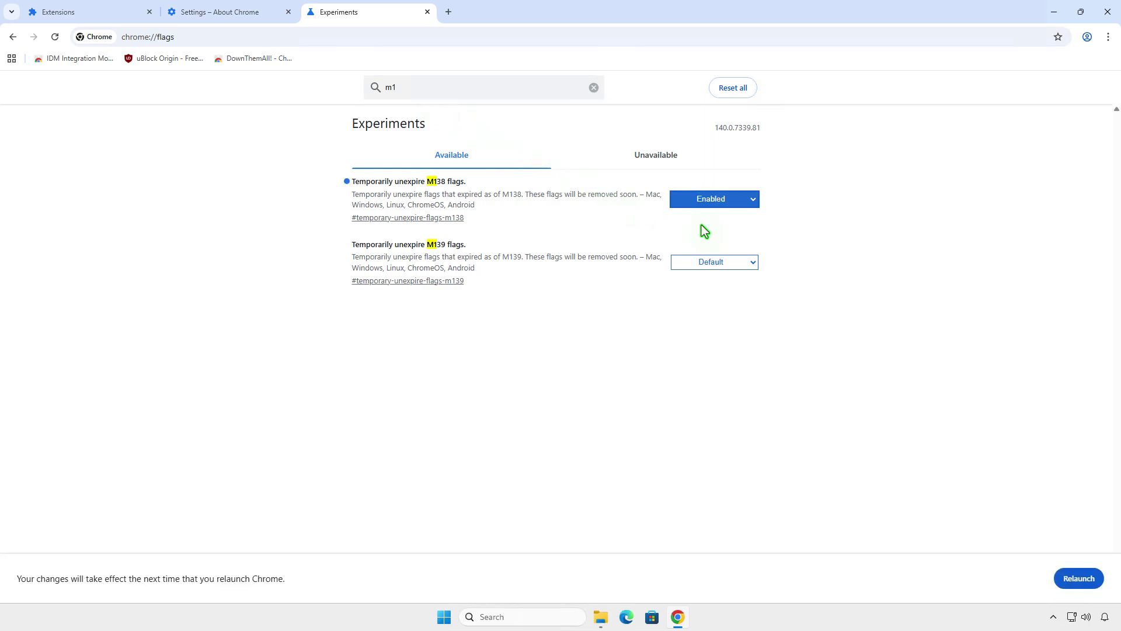
left_click(726, 262)
left_click(729, 292)
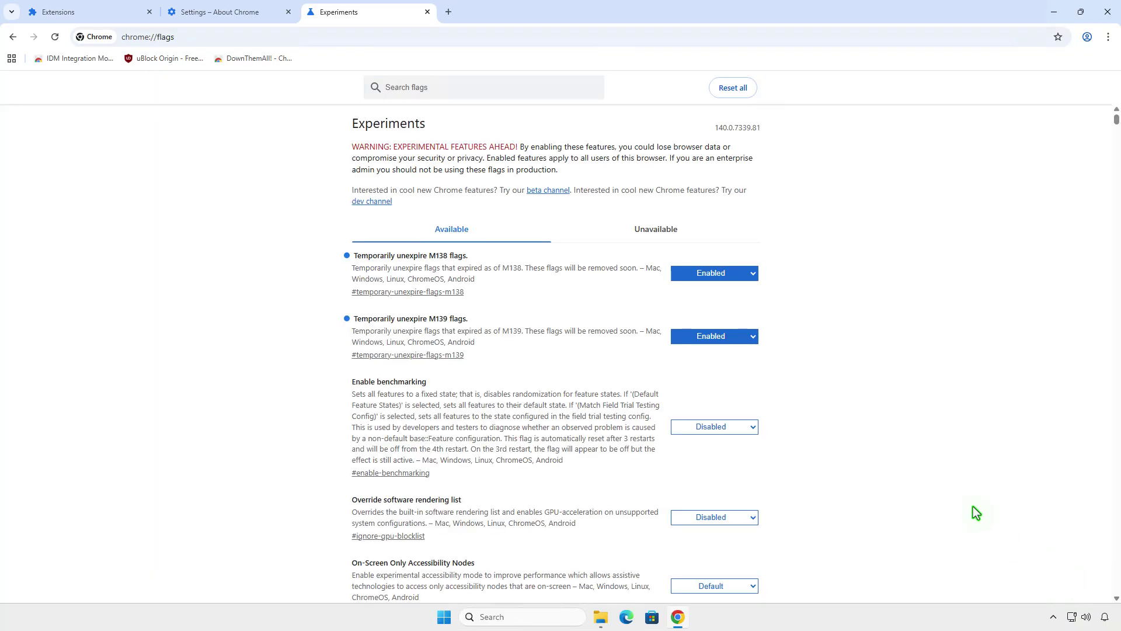
Step: Search flags for 'mv2', enable Allow legacy extension manifest versions, and relaunch Chrome
left_click(489, 88)
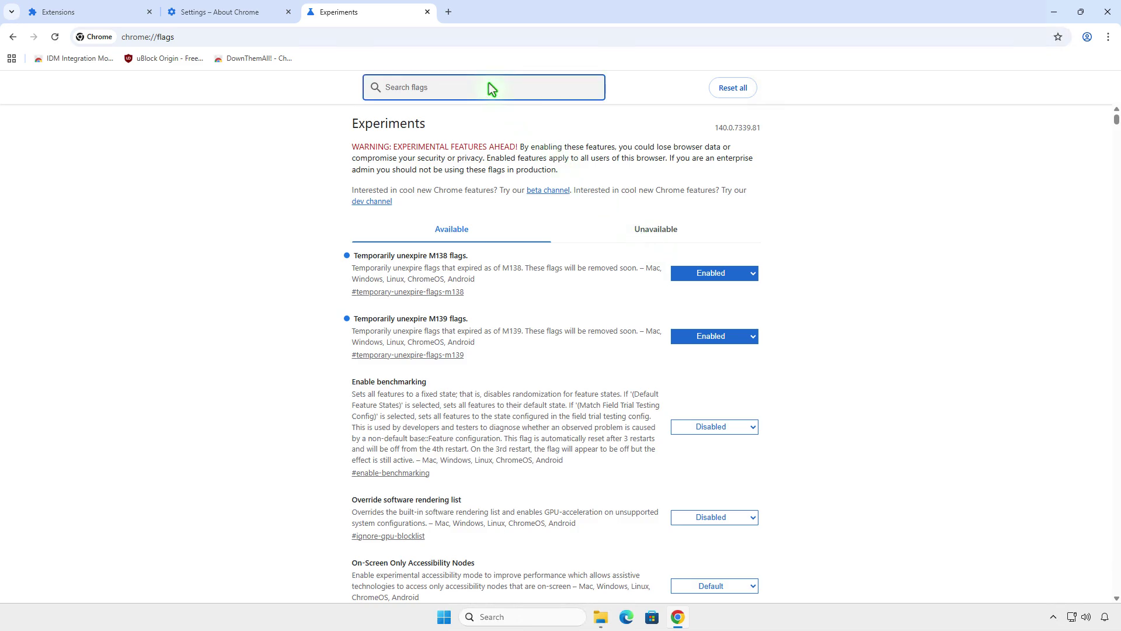
type("mv2")
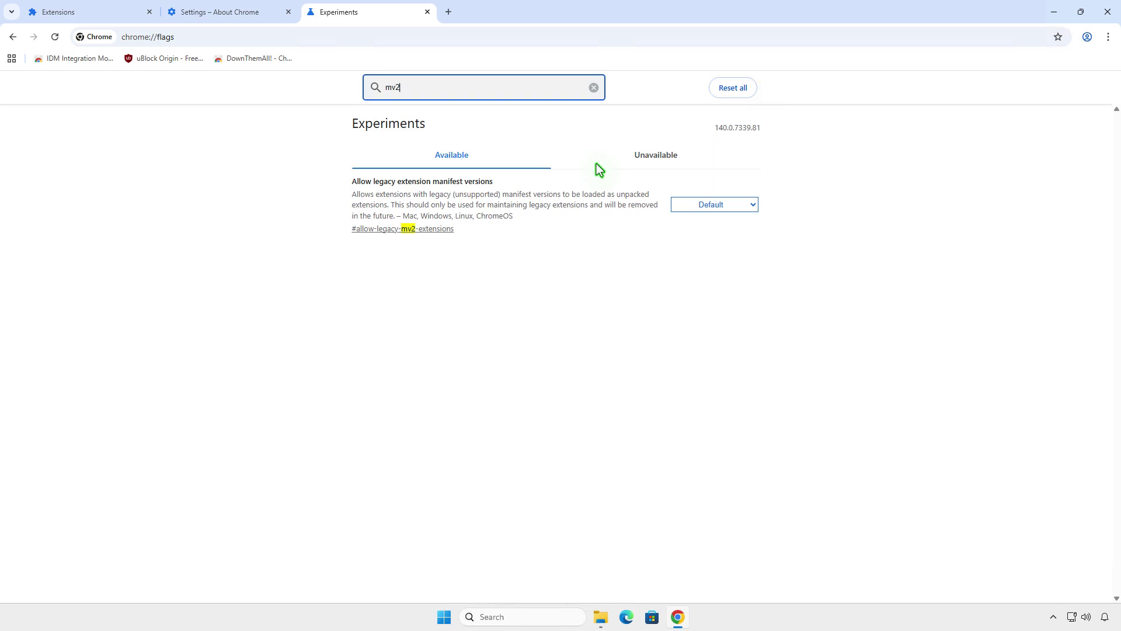
left_click(734, 210)
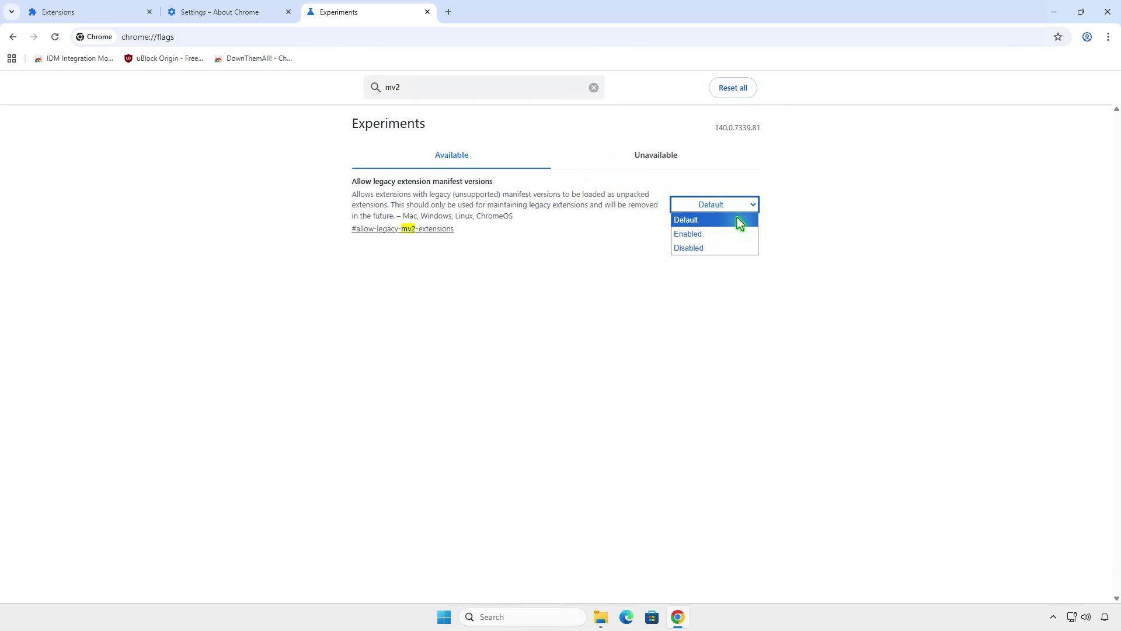
left_click(741, 233)
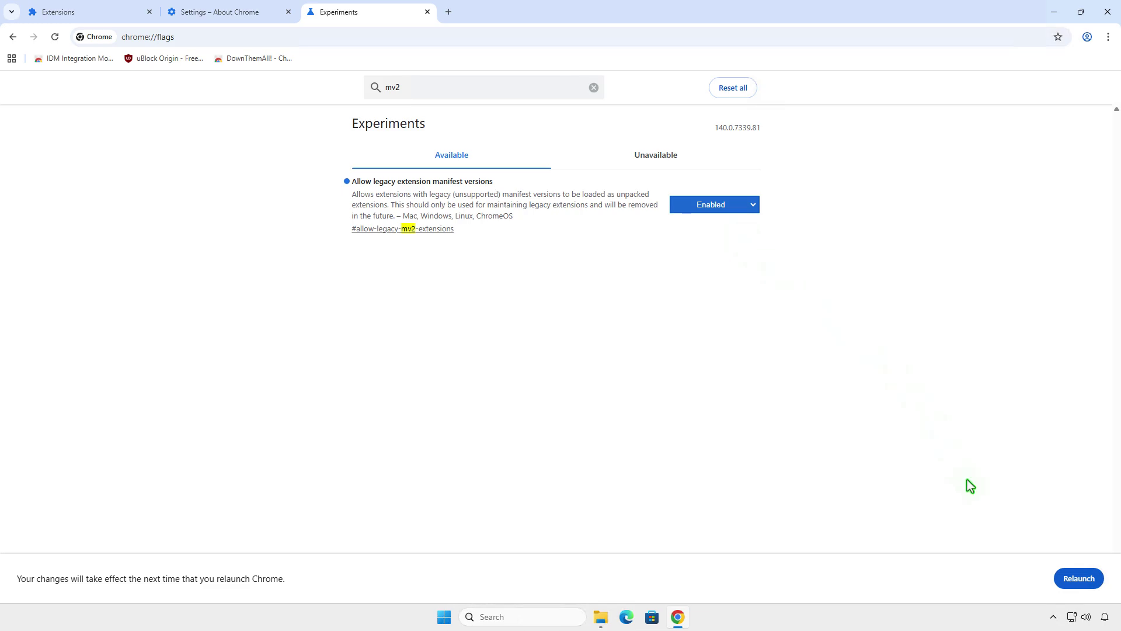
left_click(1072, 579)
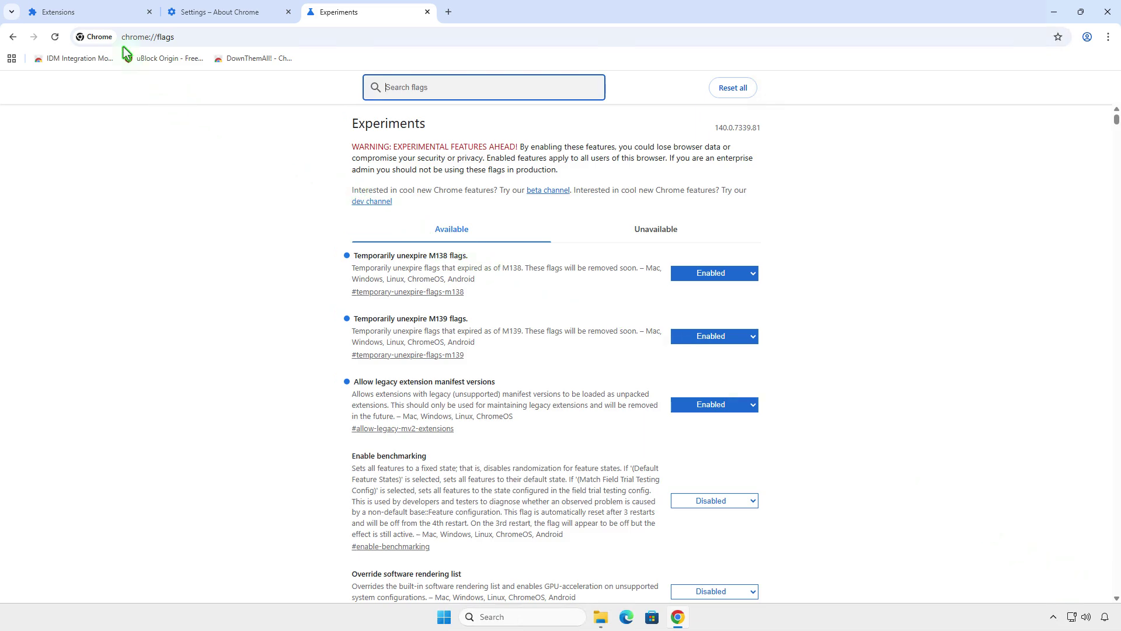
Step: Remove the unsupported uBlock Origin from the Extensions page and confirm the removal
left_click(97, 12)
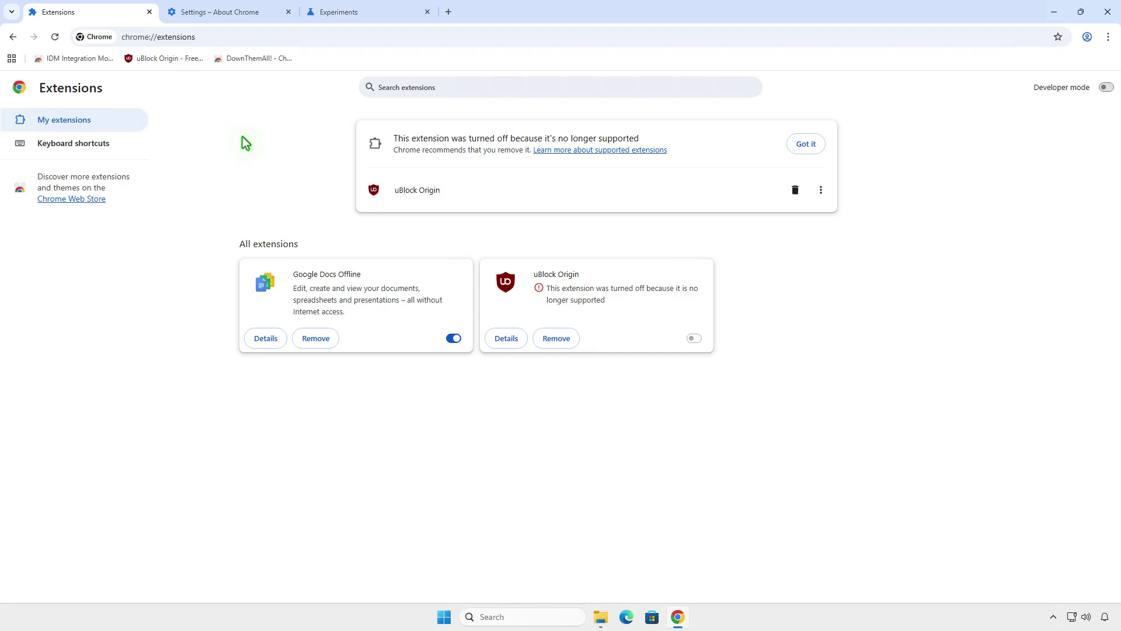
left_click(561, 343)
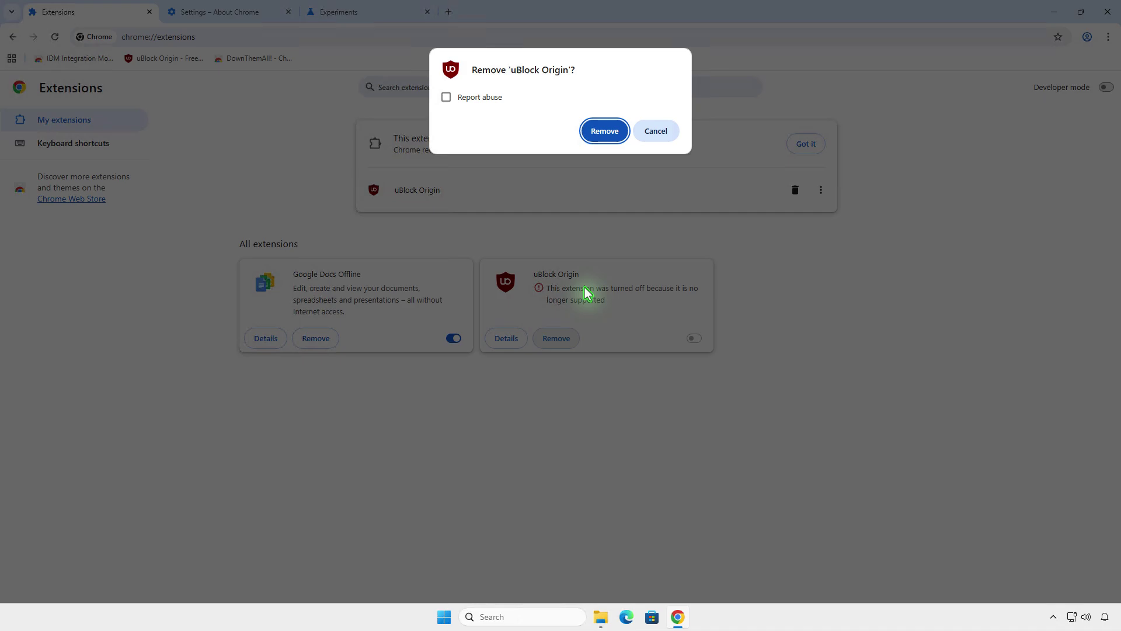
left_click(605, 137)
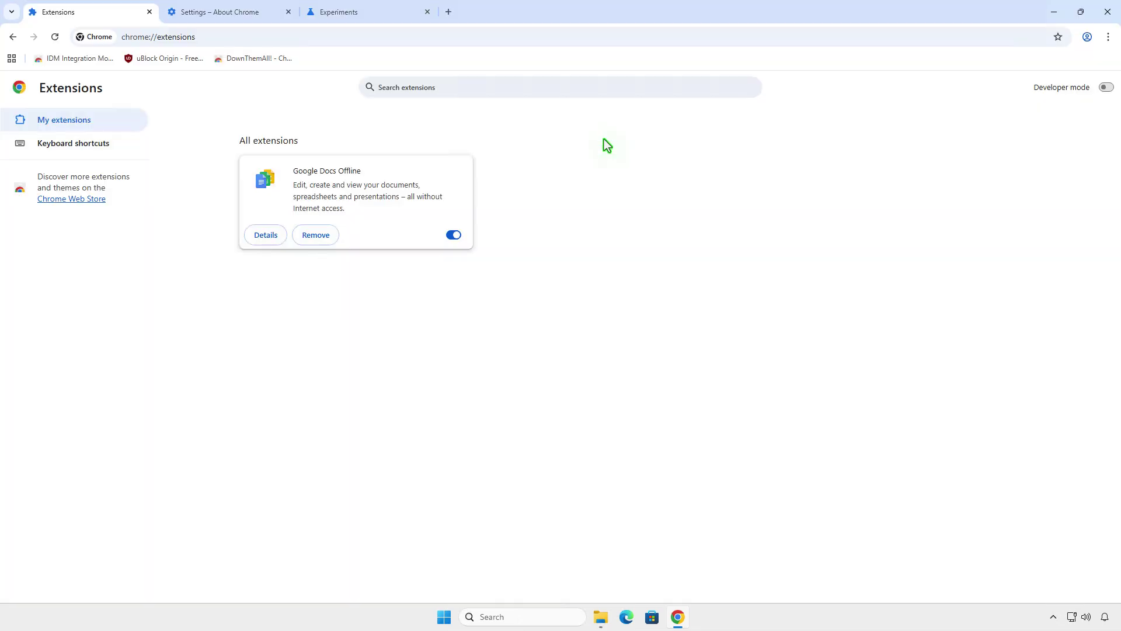
Step: Download uBlock0_1.65.0.chromium.zip from the uBlock Origin 1.65.0 GitHub release assets
left_click(447, 13)
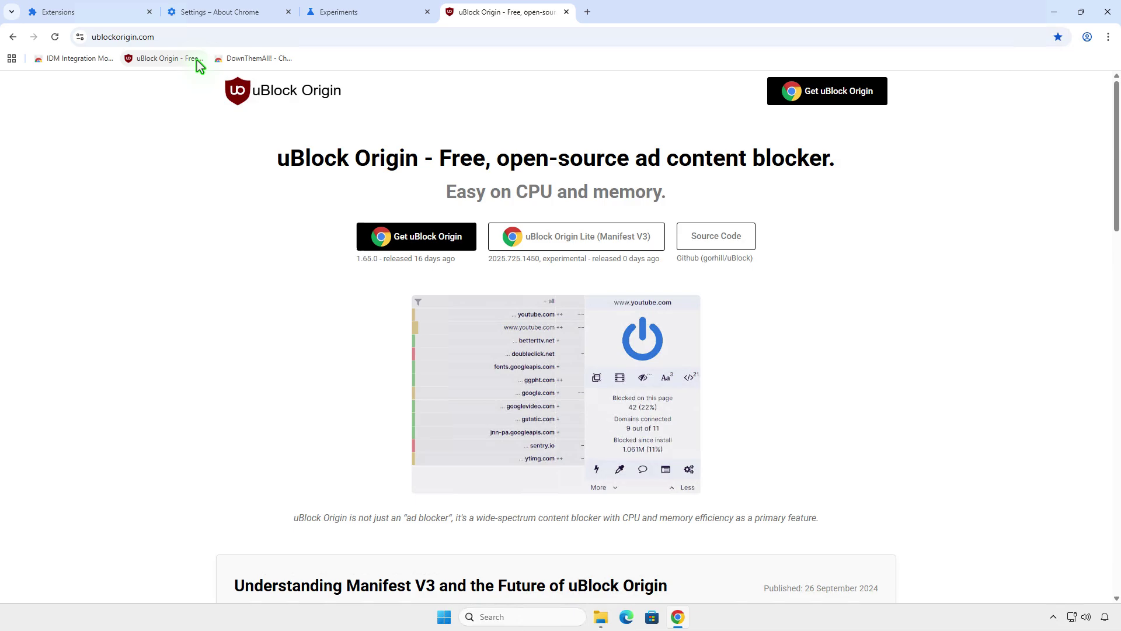
left_click(712, 243)
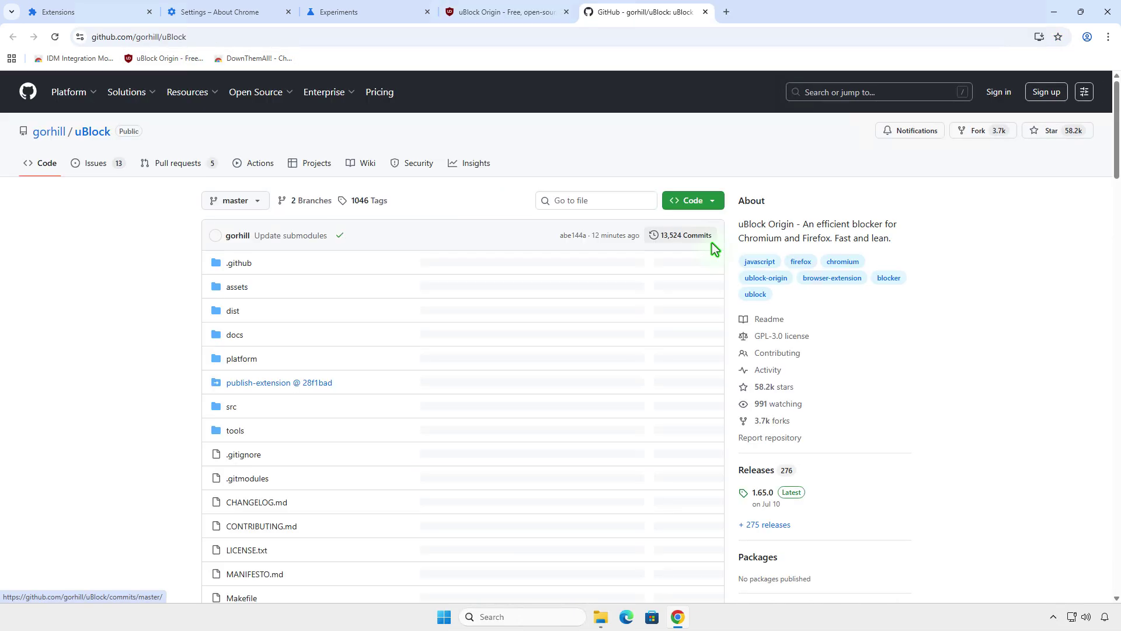
left_click(800, 493)
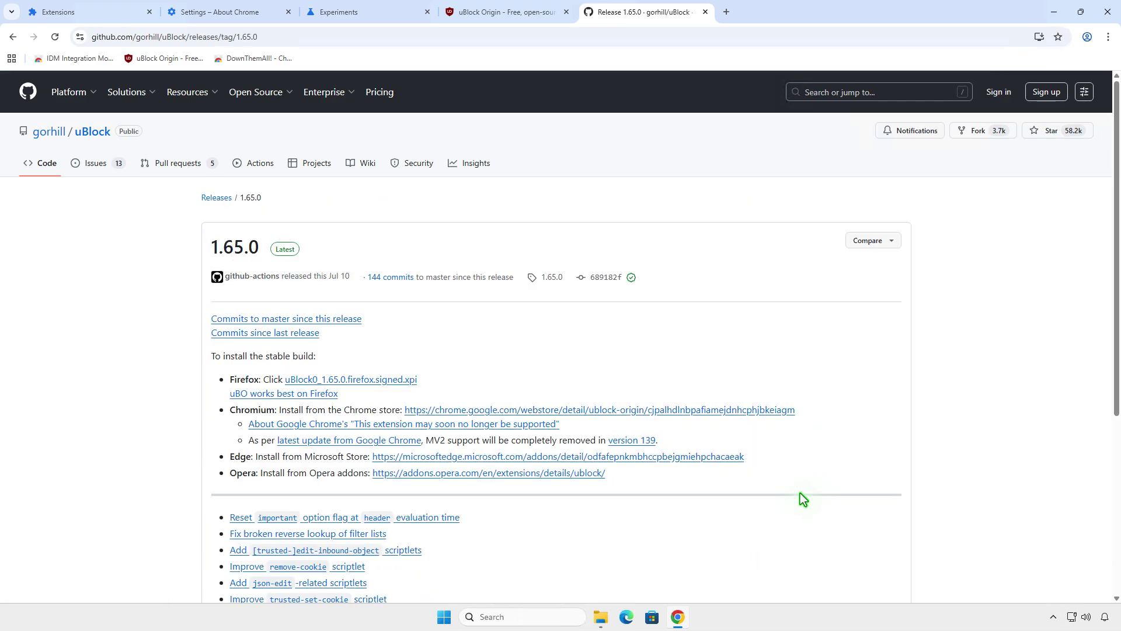
scroll(800, 493, "down", 7)
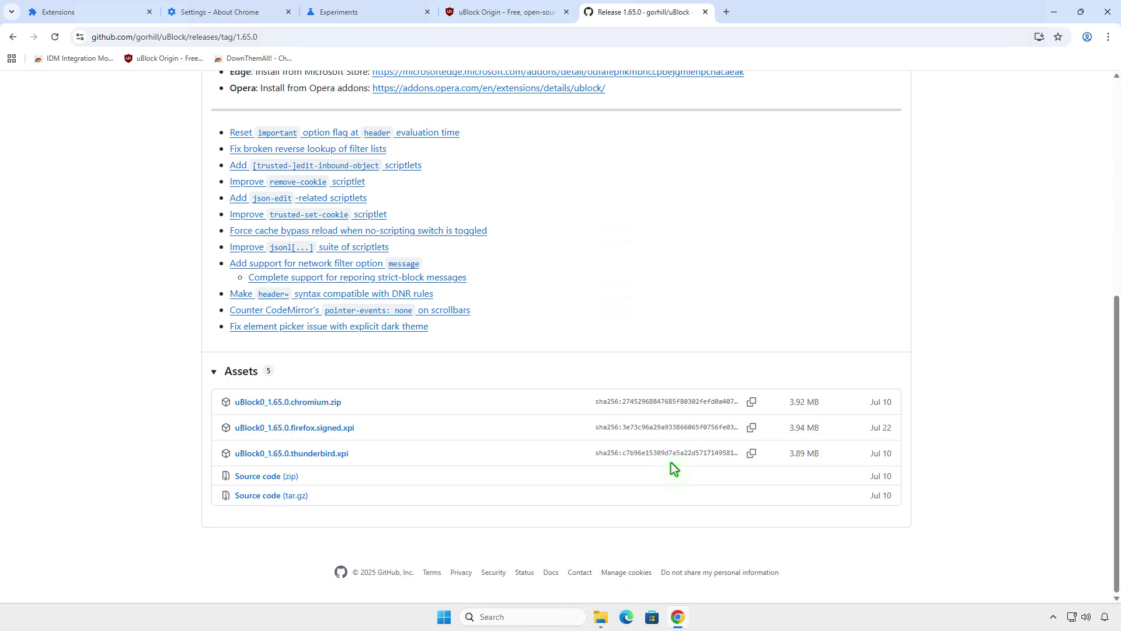
left_click(327, 403)
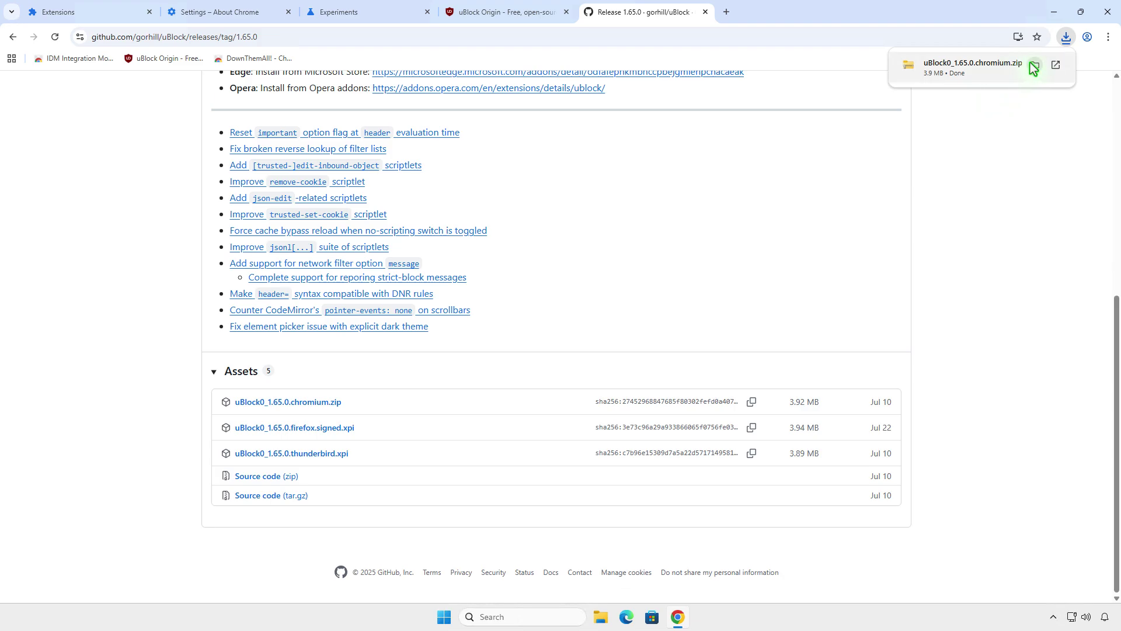
Step: Extract the downloaded uBlock zip into a uBlock0_1.65.0.chromium folder in Downloads, then close Explorer
left_click(1031, 66)
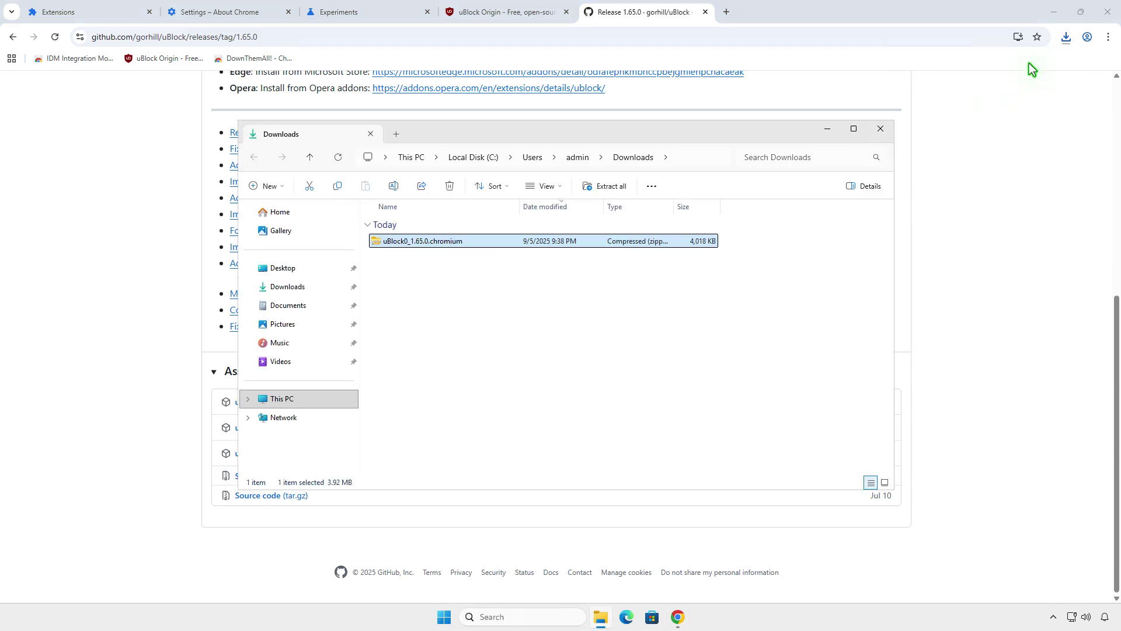
right_click(462, 241)
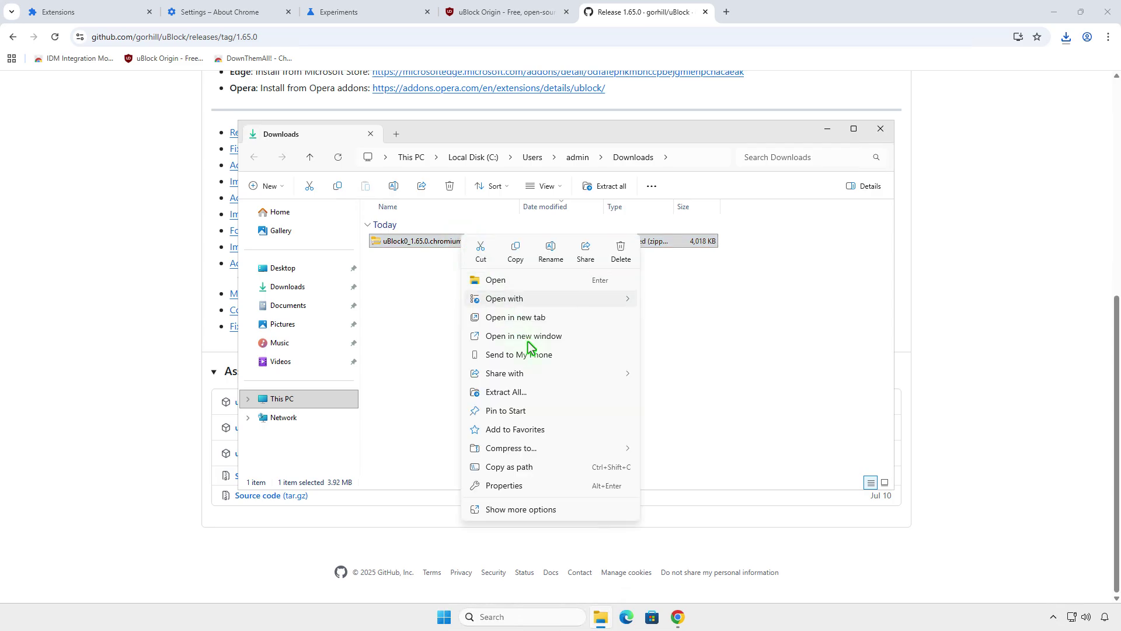
left_click(561, 402)
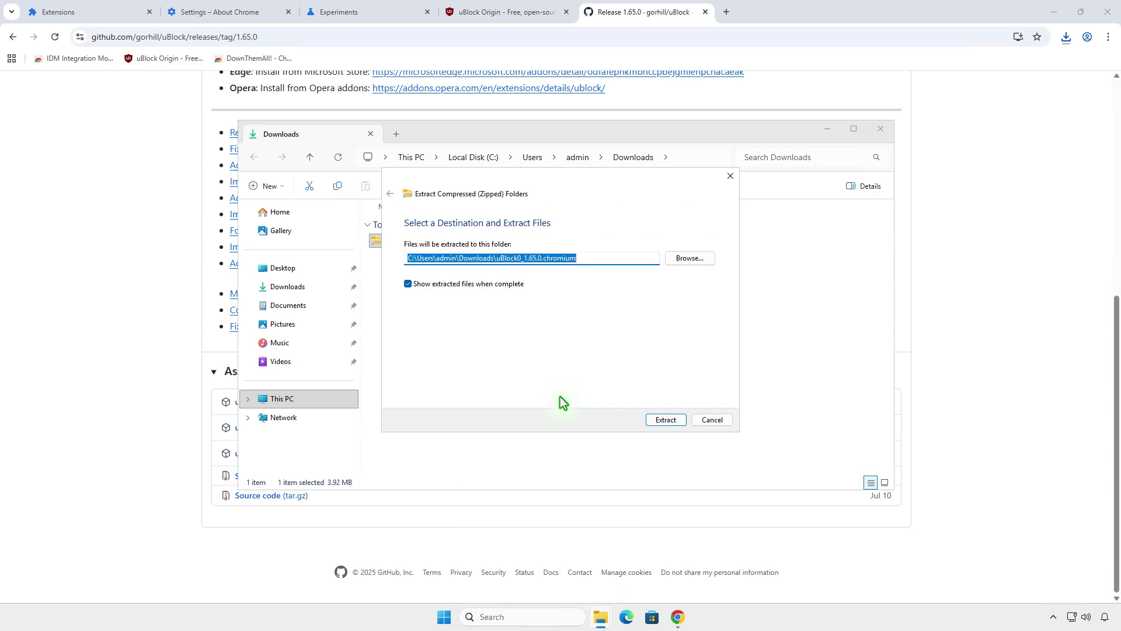
left_click(659, 420)
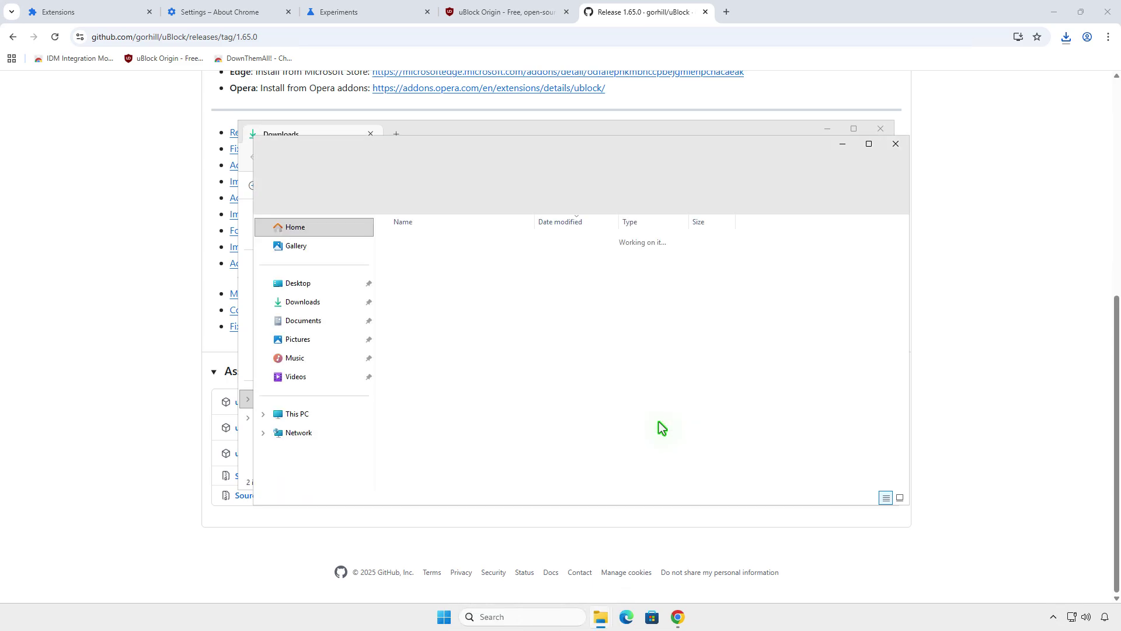
left_click(900, 148)
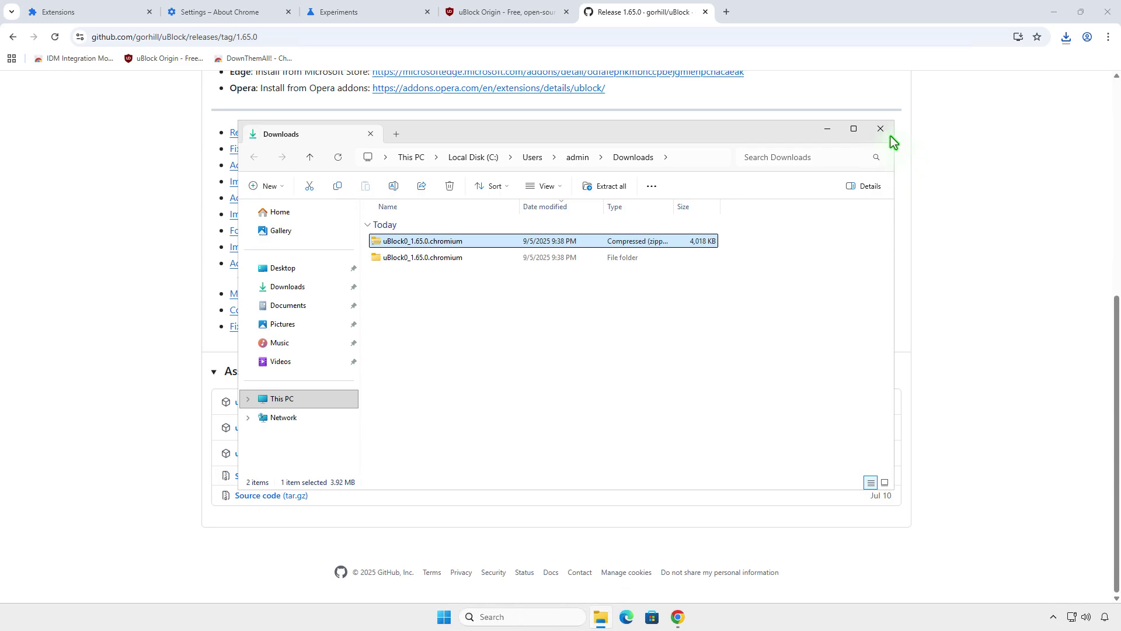
left_click(891, 136)
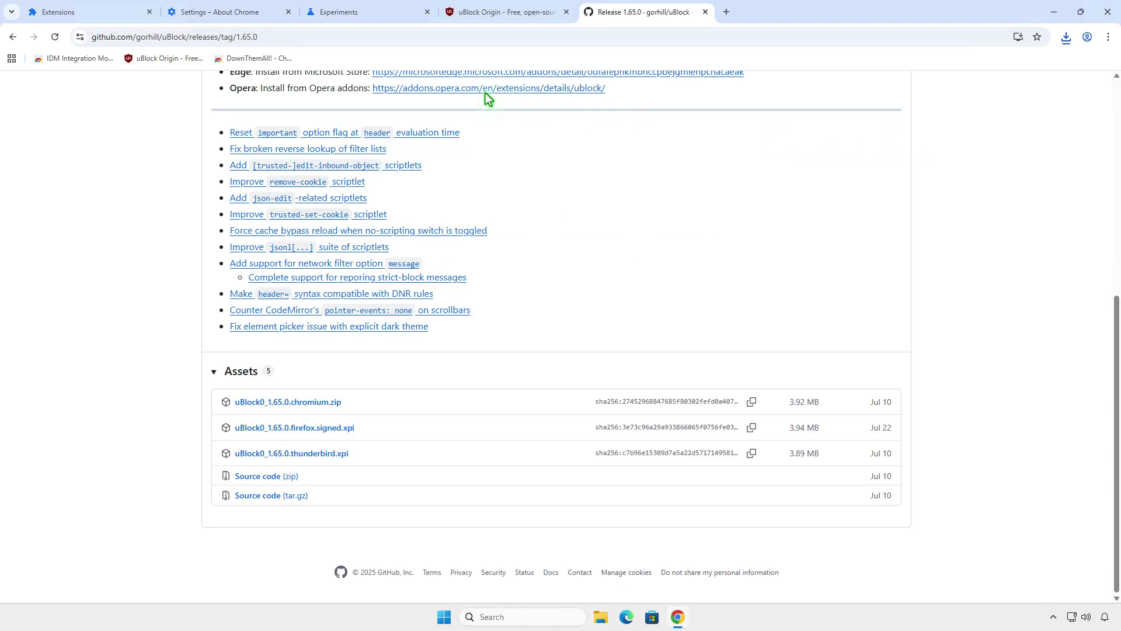
Step: Enable Developer mode and load Downloads\uBlock0_1.65.0.chromium\uBlock0.chromium as an unpacked extension
left_click(105, 18)
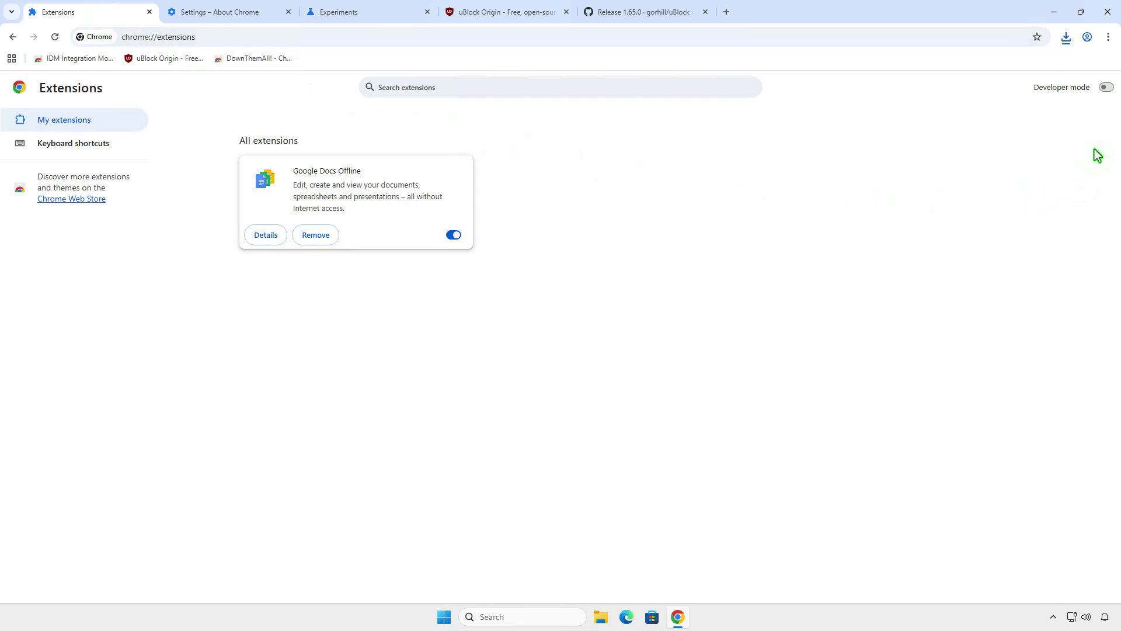
left_click(1107, 88)
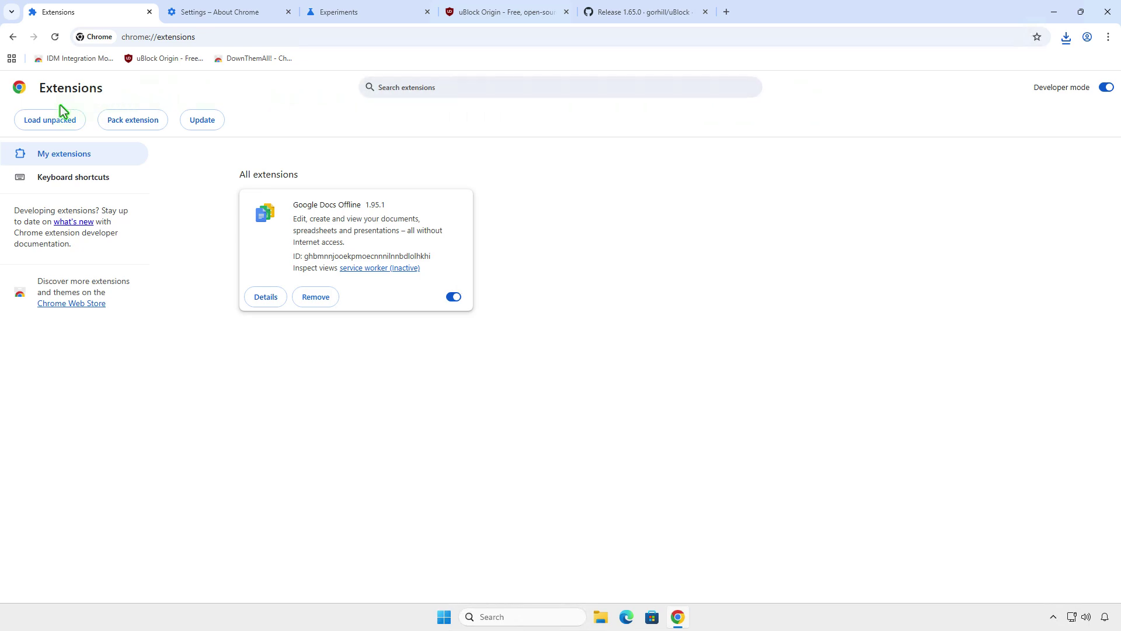
left_click(51, 120)
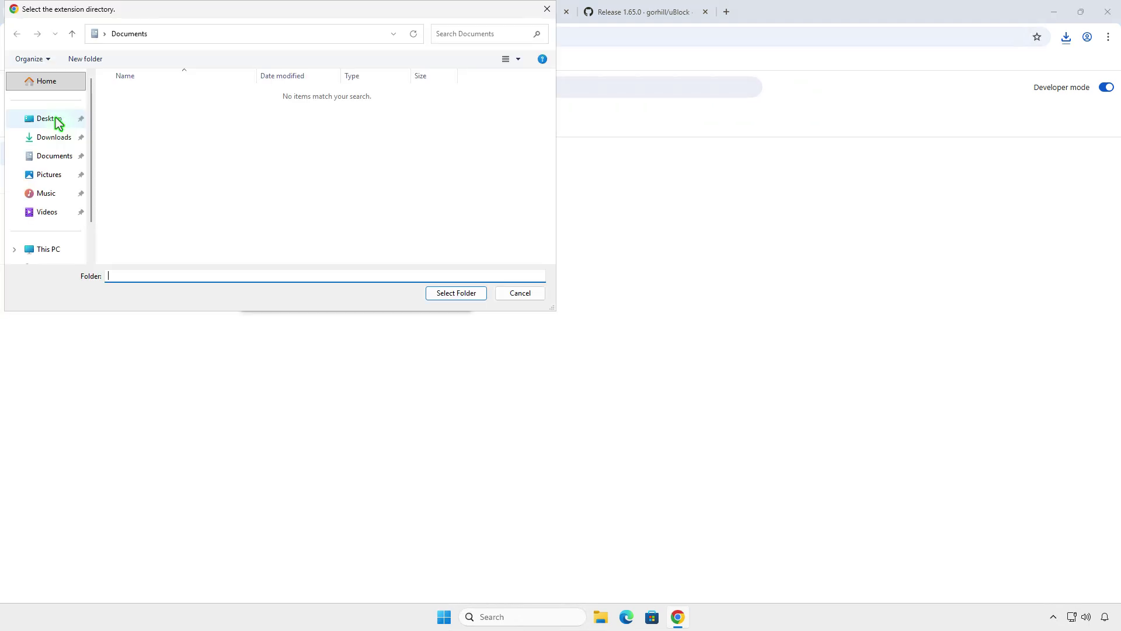
left_click(56, 139)
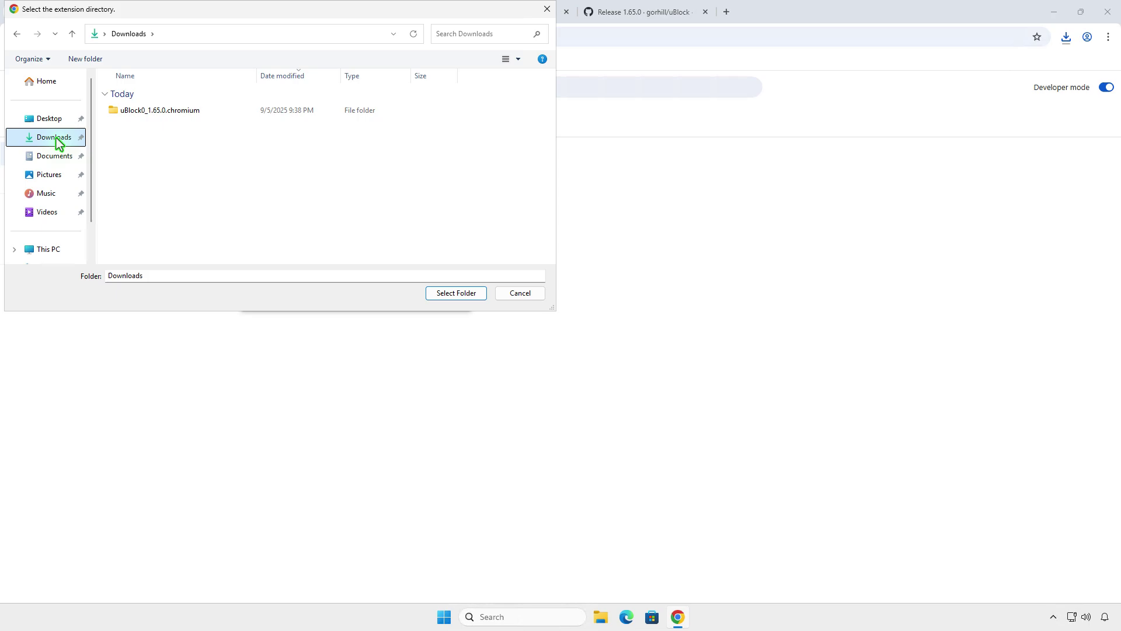
double_click(238, 115)
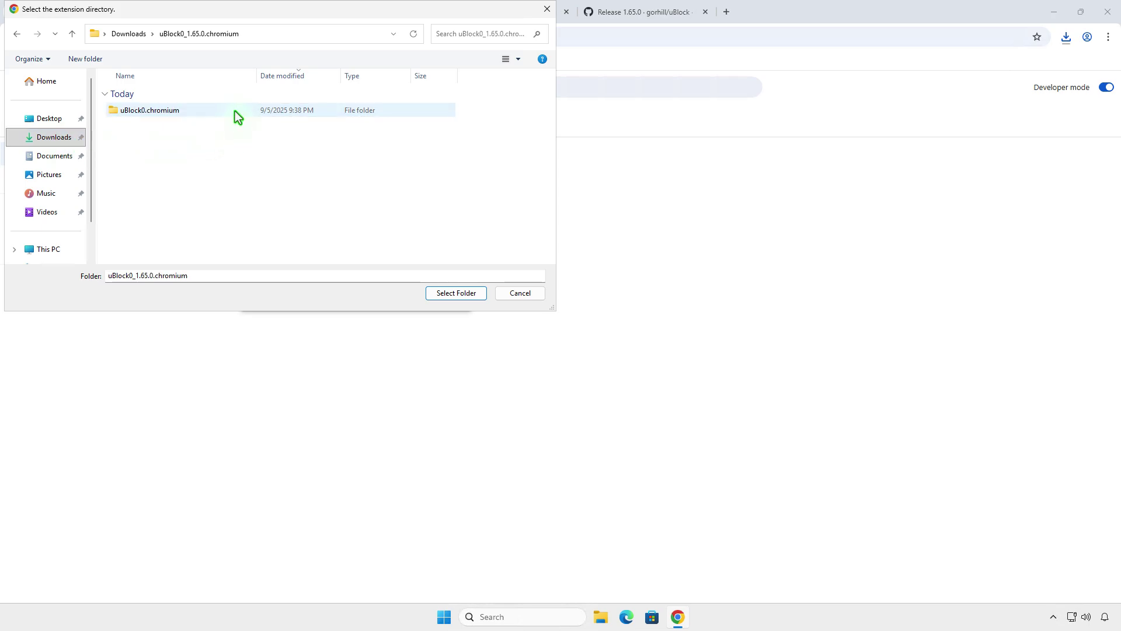
double_click(238, 115)
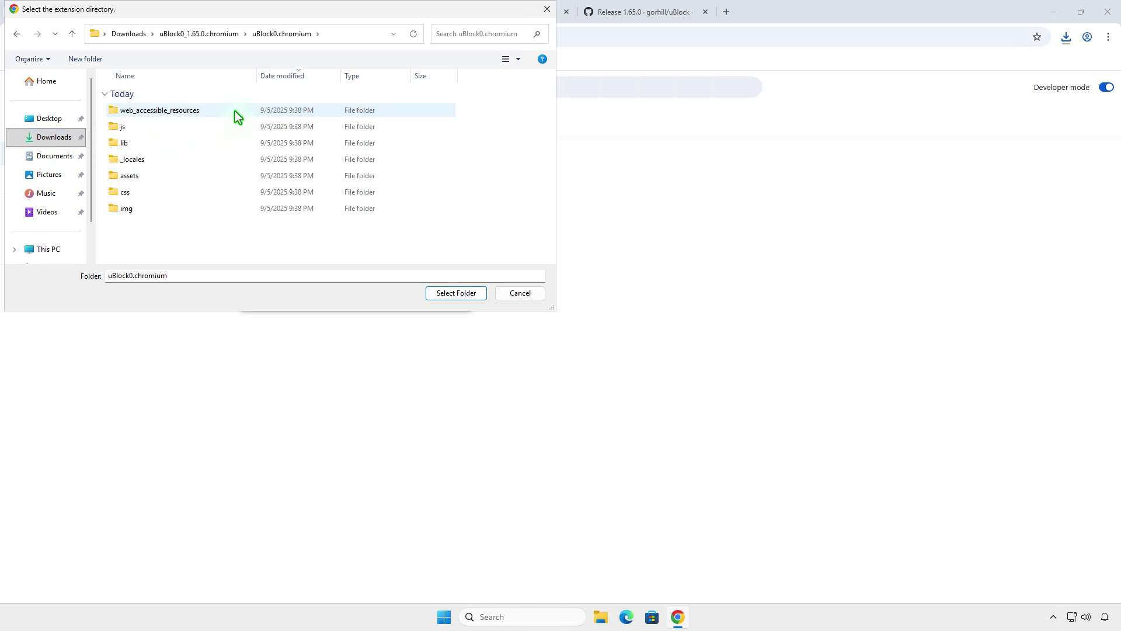
left_click(464, 298)
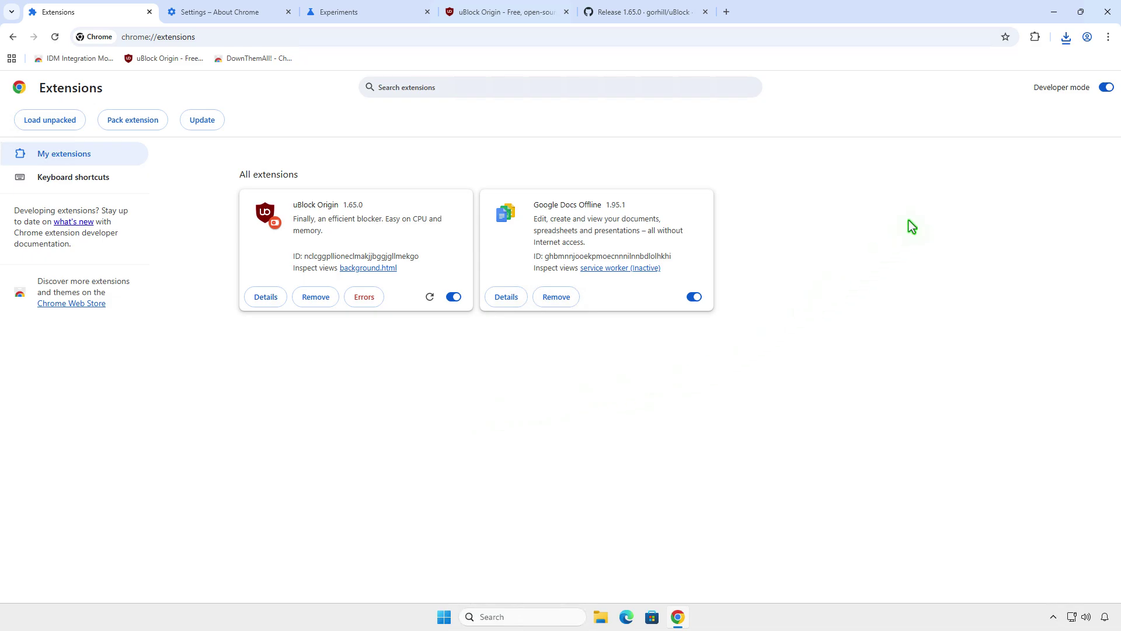
Step: Restart Chrome, pin uBlock Origin to the toolbar, and go to Manage extensions
left_click(1108, 11)
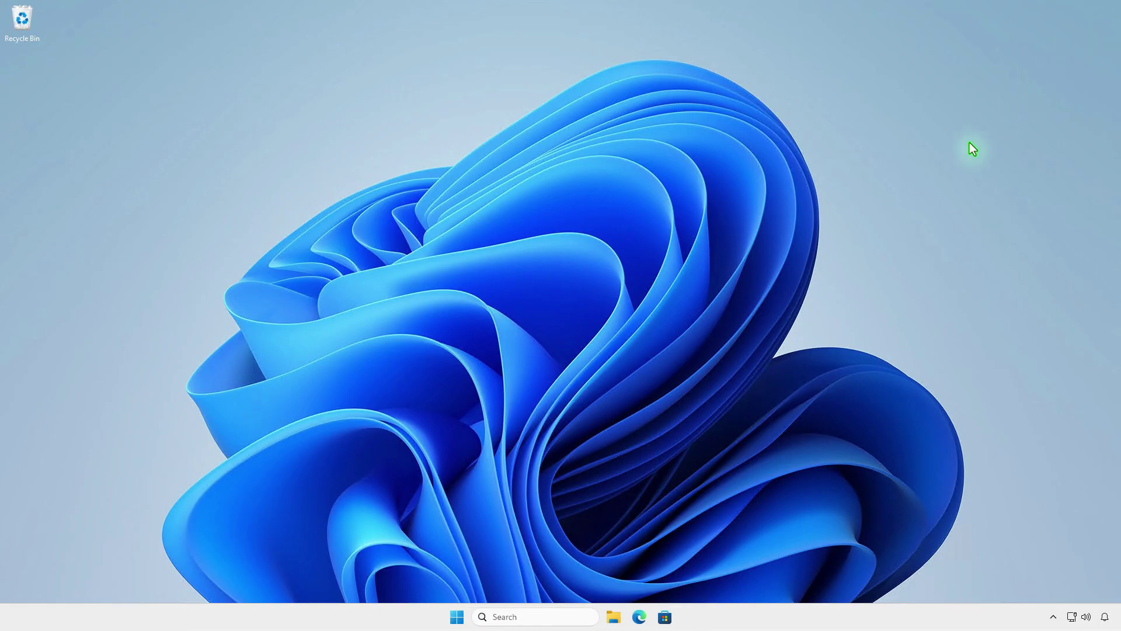
left_click(457, 618)
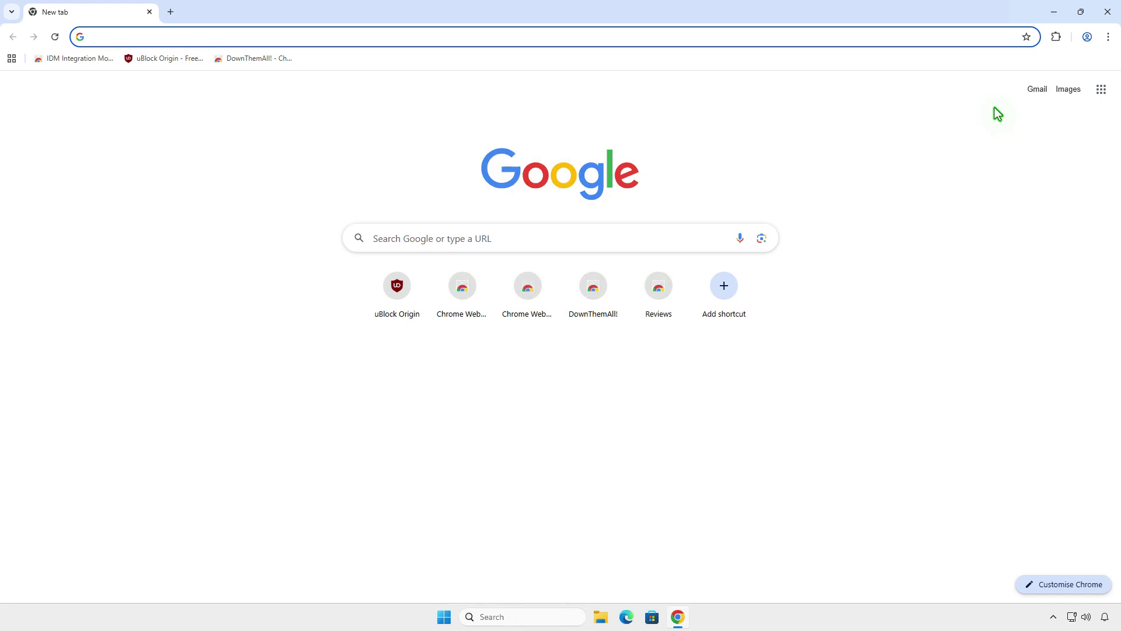
left_click(1057, 37)
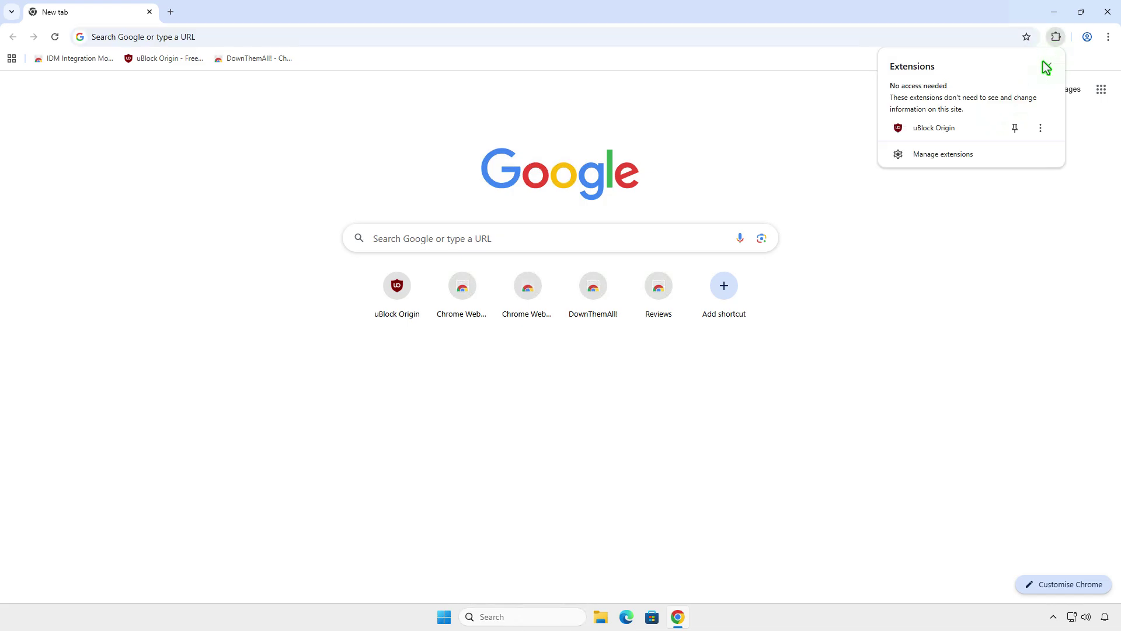
left_click(1015, 128)
left_click(965, 157)
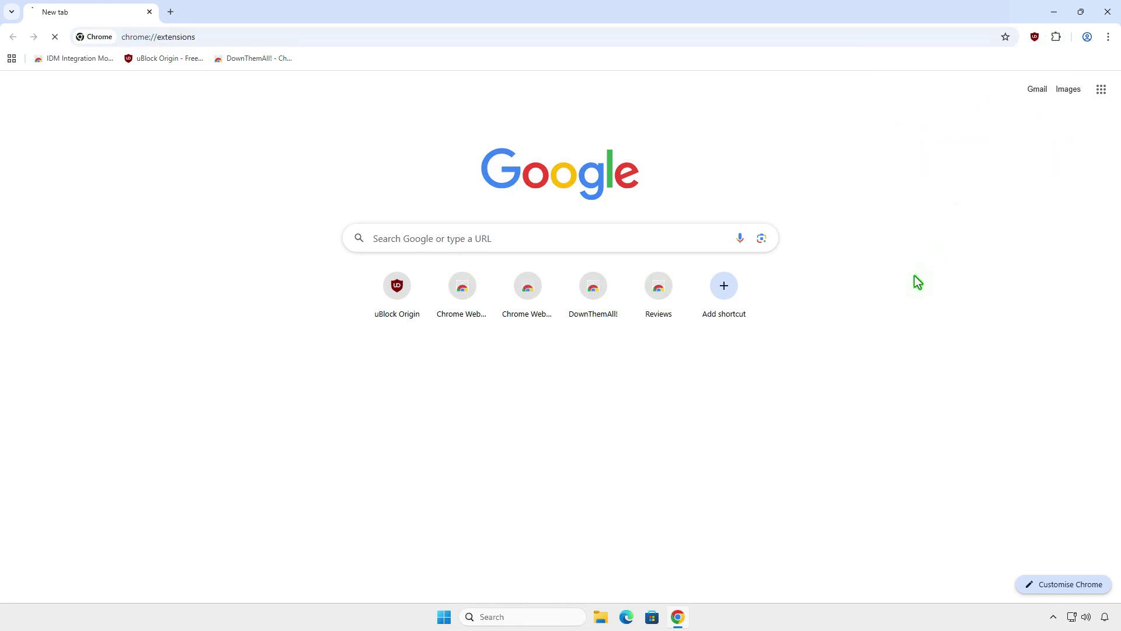